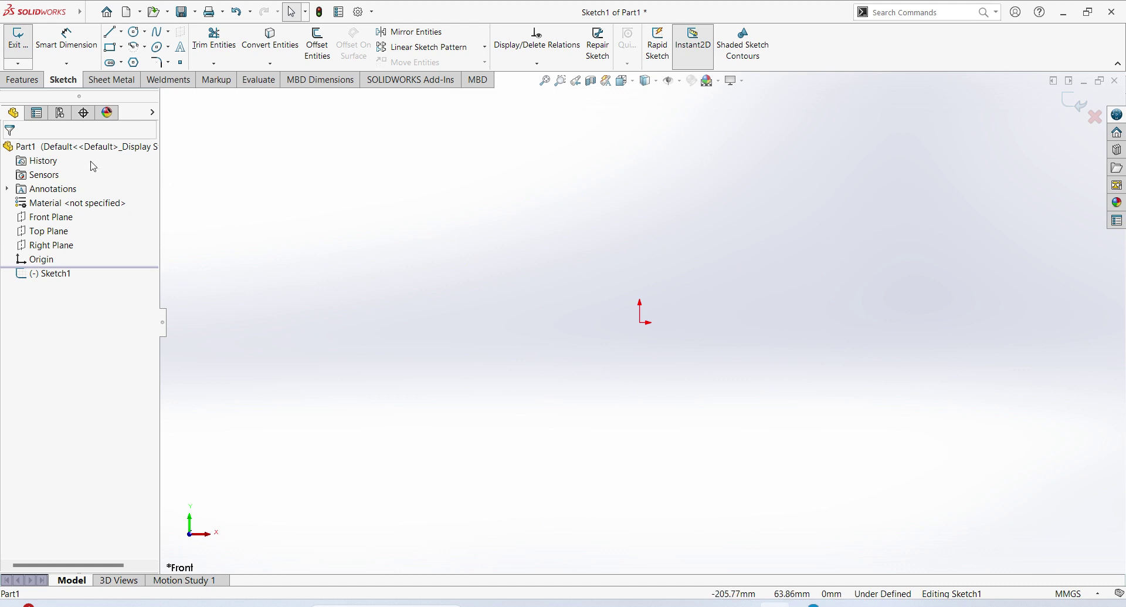
View the sketch plane face-on and sketch a center rectangle on the origin, about 200 mm wide by 160 mm high
{"action": "left_click", "coordinate": [57, 275]}
{"action": "left_click", "coordinate": [90, 260]}
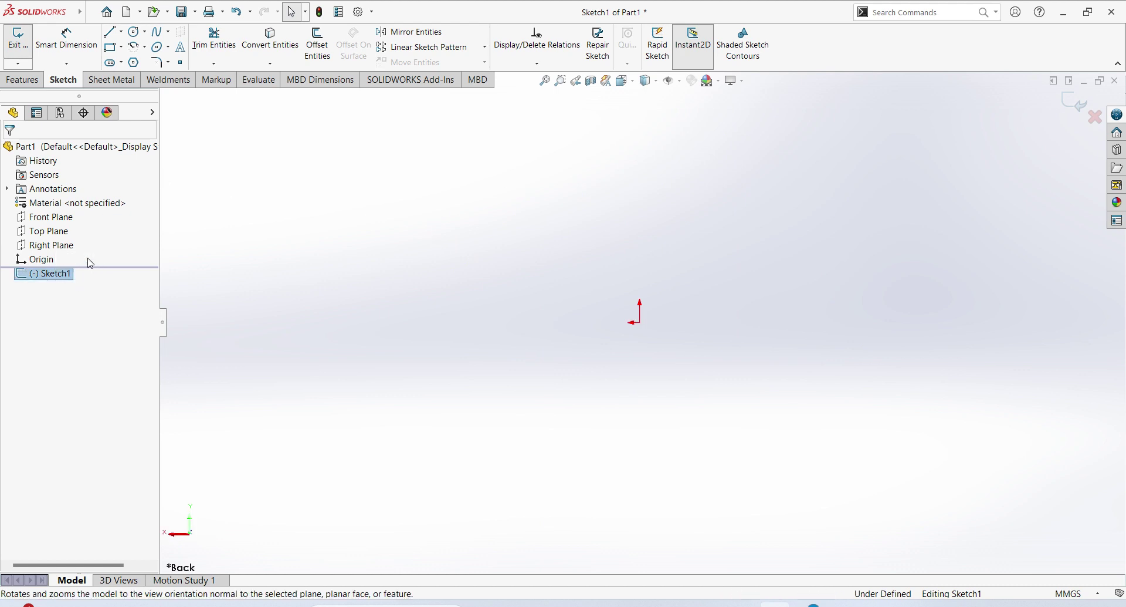
{"action": "left_click", "coordinate": [121, 47]}
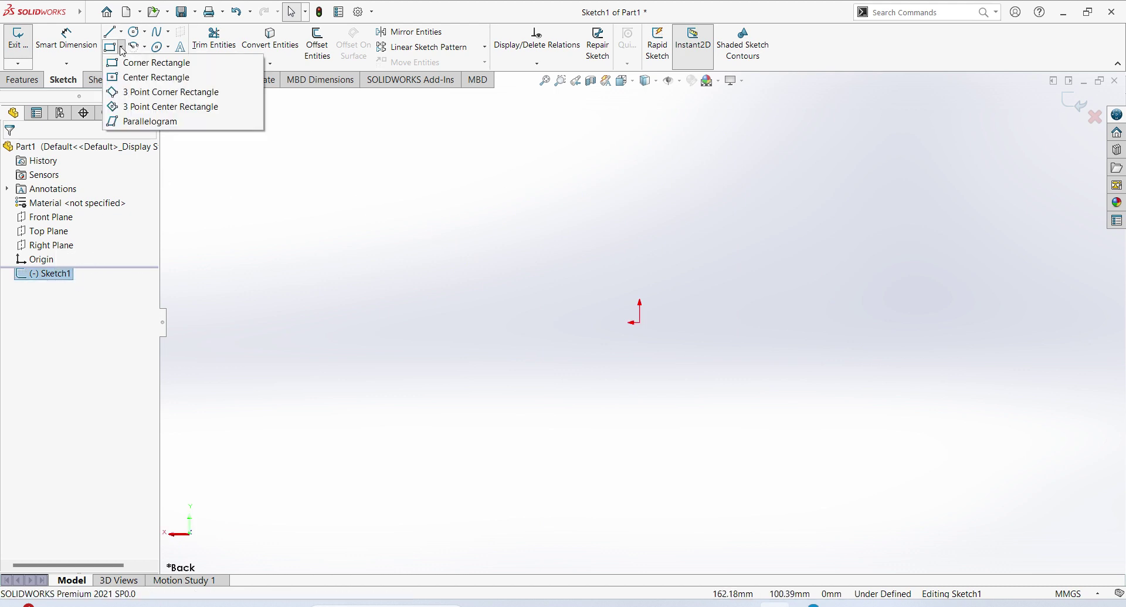
{"action": "left_click", "coordinate": [141, 77]}
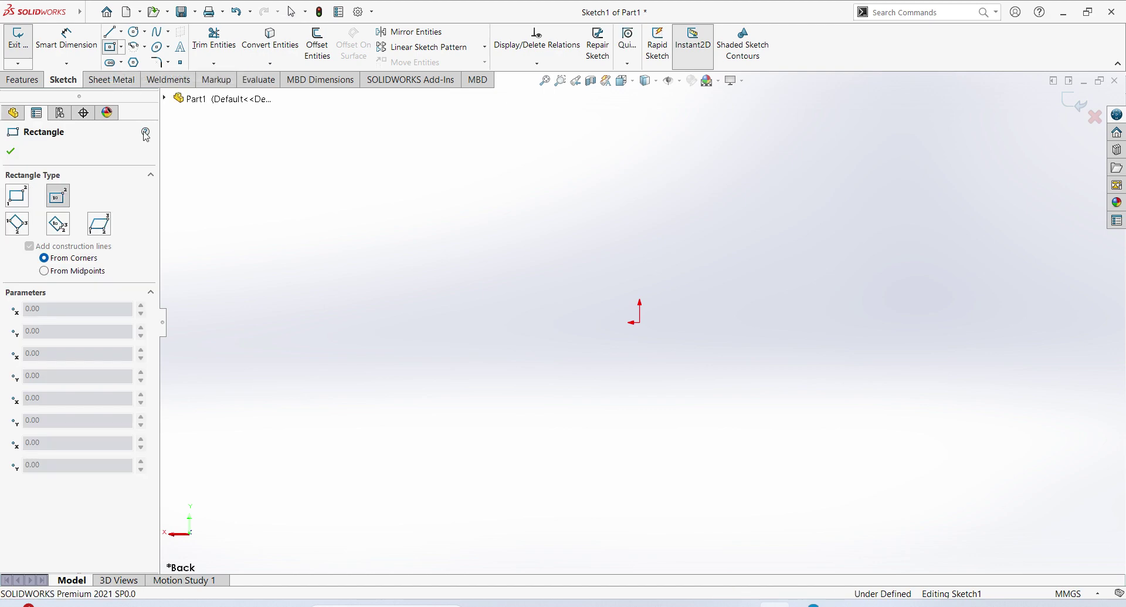
{"action": "left_click", "coordinate": [640, 323]}
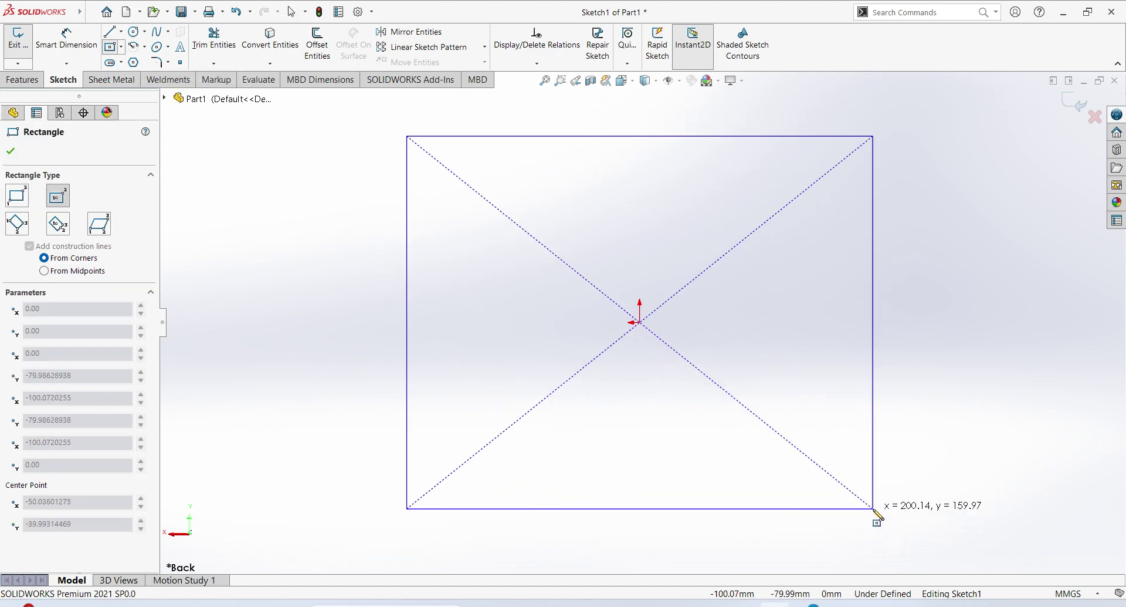
{"action": "left_click", "coordinate": [875, 509]}
Dimension the rectangle's height to 100 mm and its width to 75 mm
{"action": "left_click", "coordinate": [66, 36]}
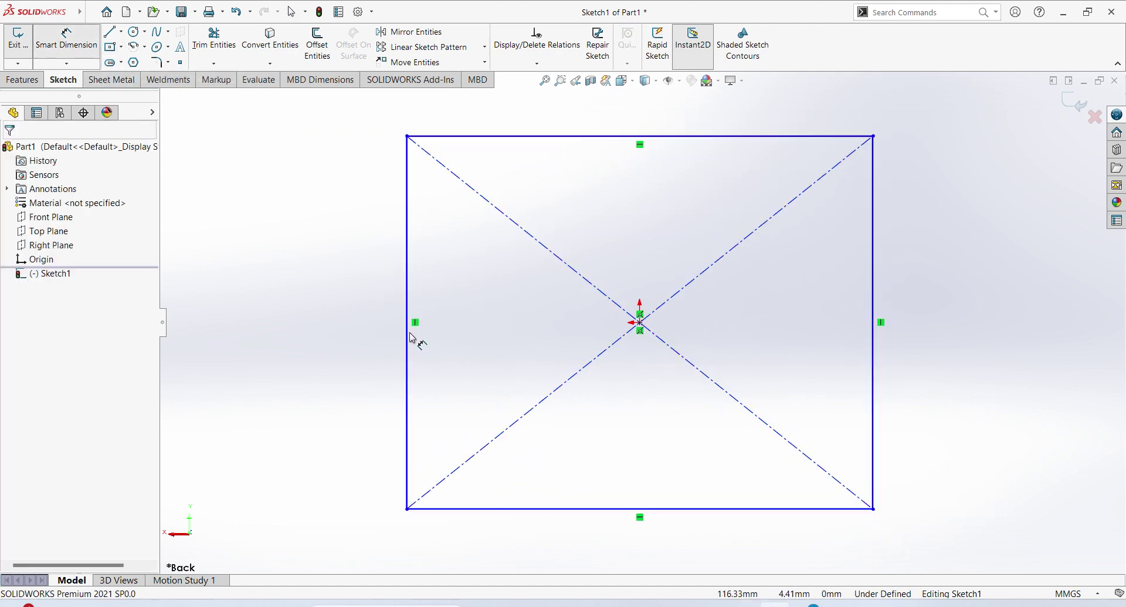
{"action": "left_click", "coordinate": [871, 414]}
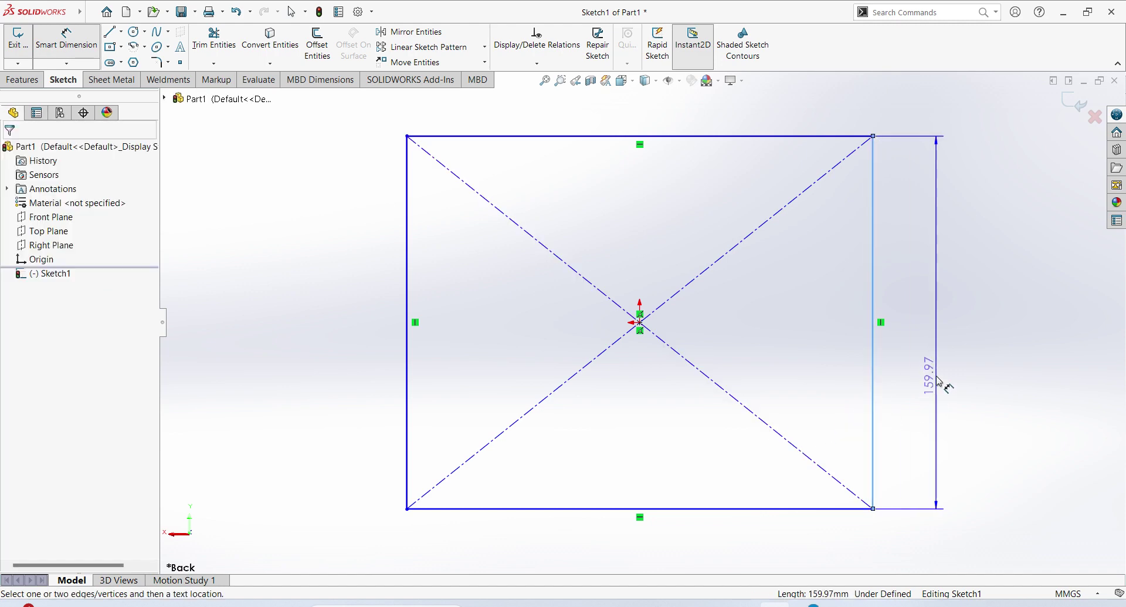
{"action": "left_click", "coordinate": [935, 470]}
{"action": "type", "text": "10"}
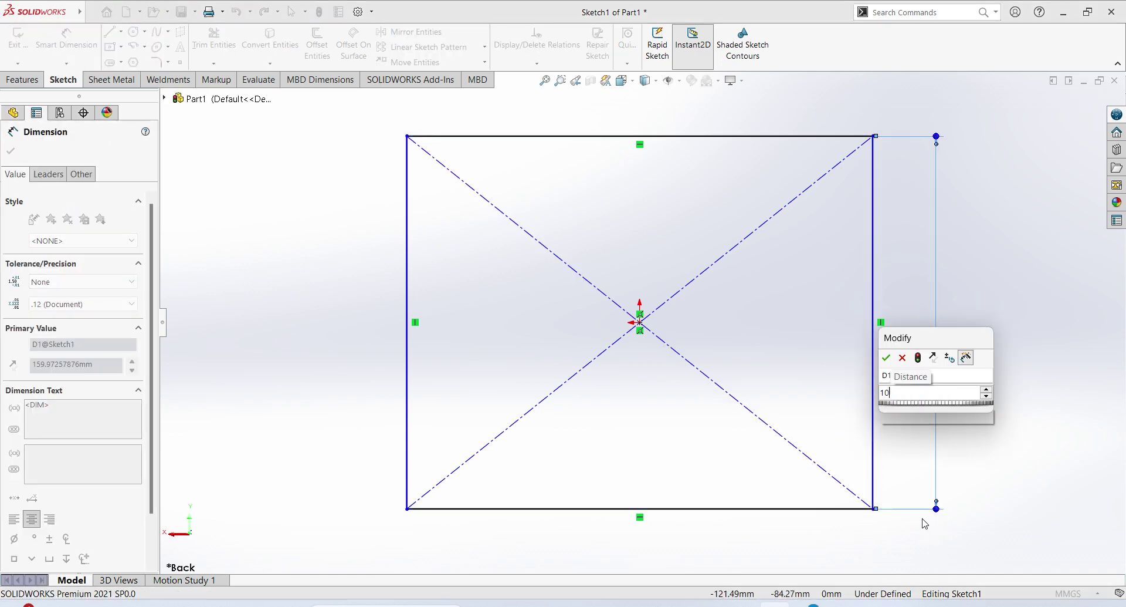
{"action": "type", "text": "0"}
{"action": "key", "text": "Return"}
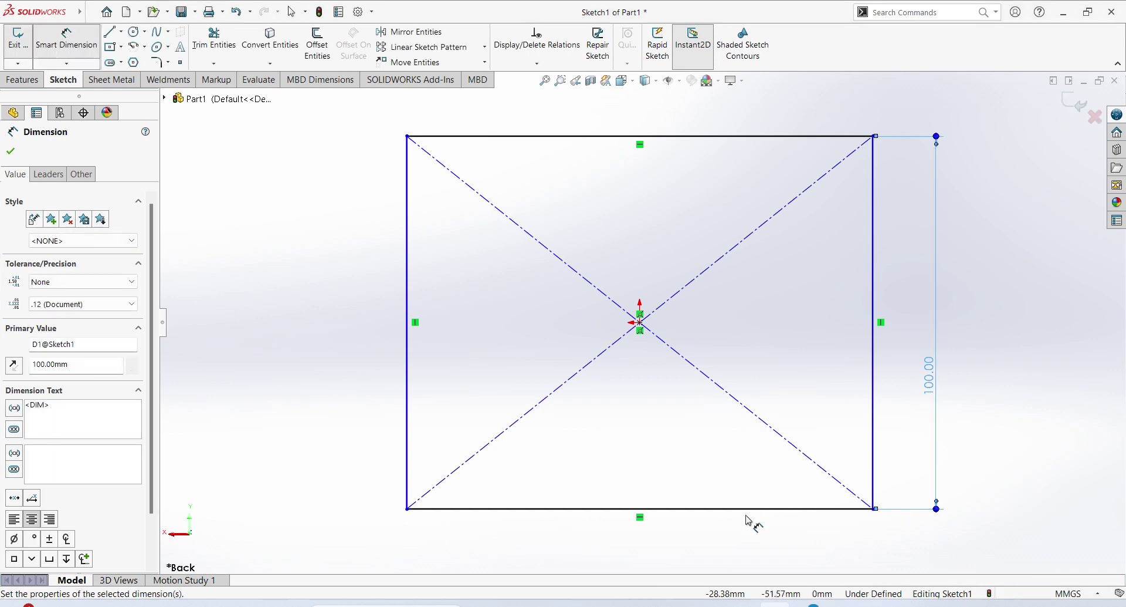
{"action": "left_click", "coordinate": [762, 508]}
{"action": "left_click", "coordinate": [734, 536]}
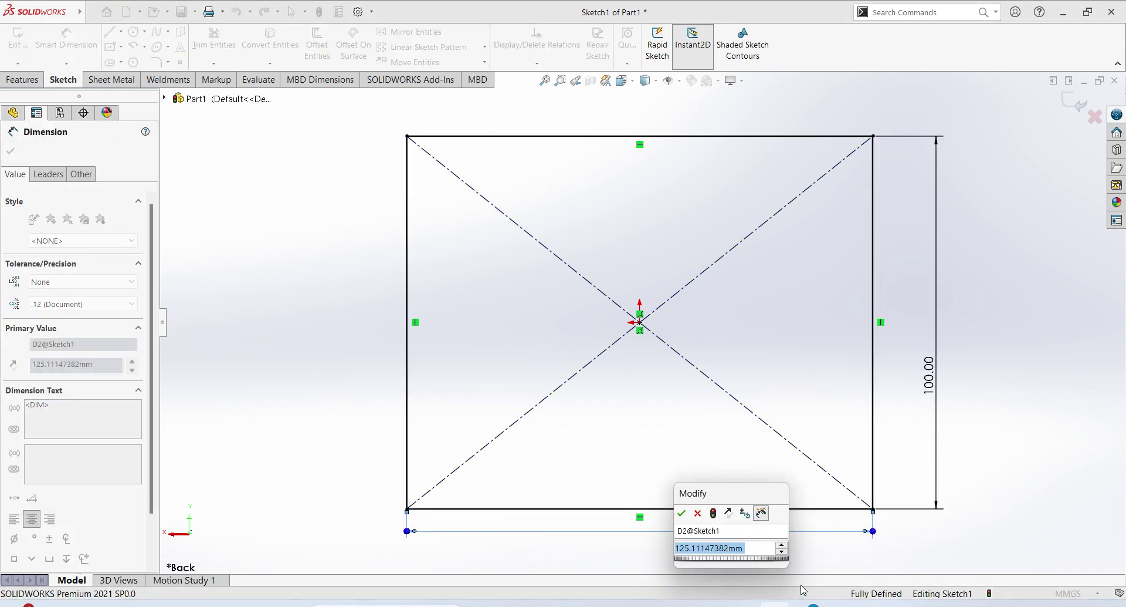
{"action": "type", "text": "75"}
{"action": "key", "text": "Return"}
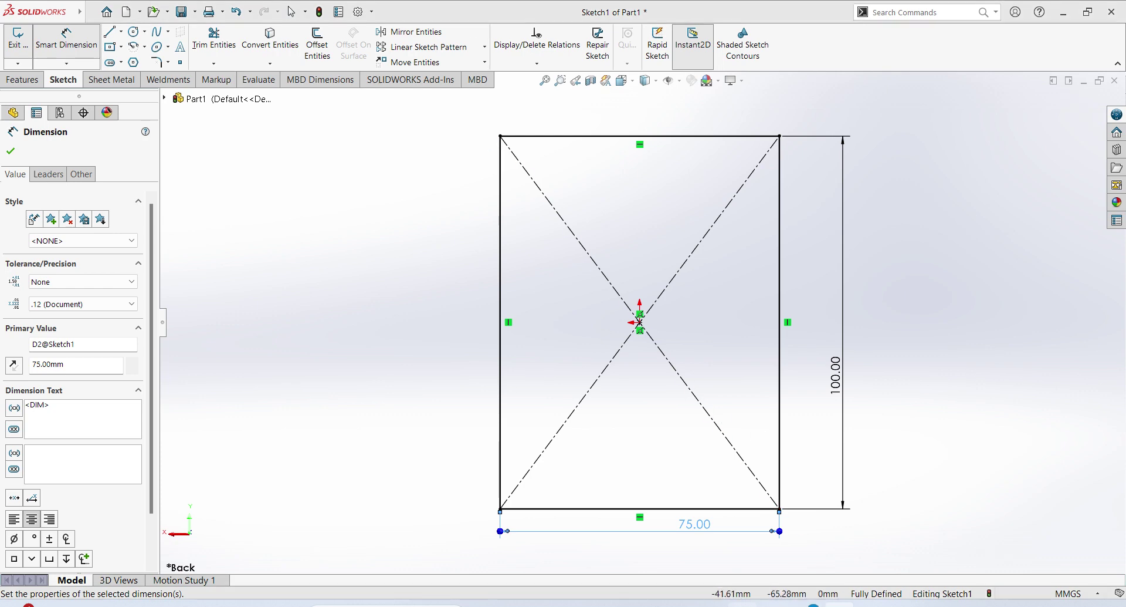
Check the reference drawing Ex 11.JPG and set the rectangle's height to 125 mm
{"action": "left_click", "coordinate": [743, 606]}
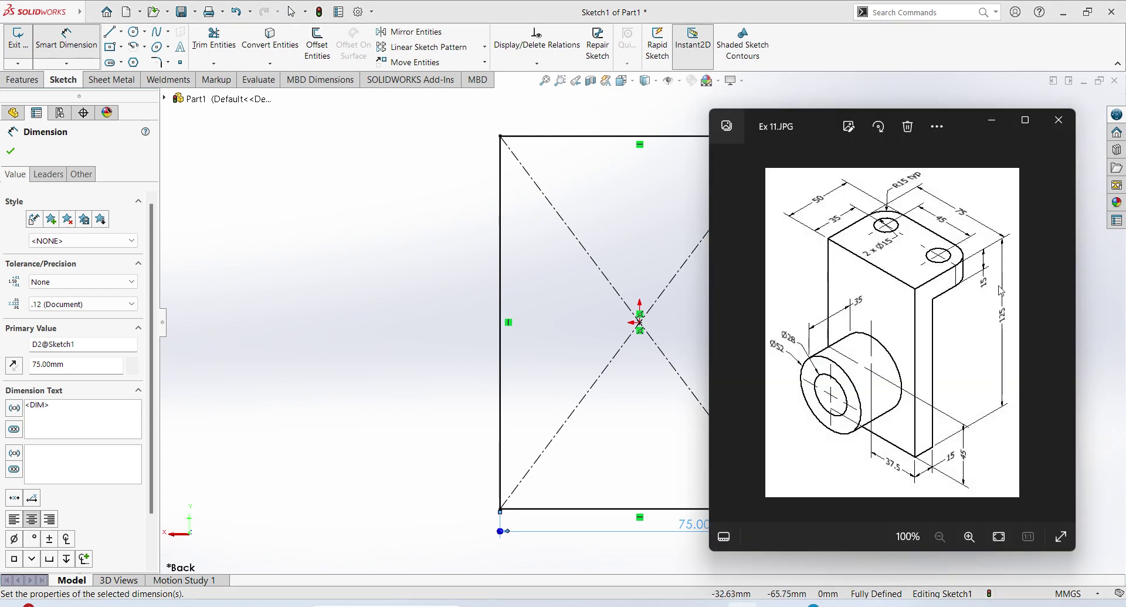
{"action": "left_click", "coordinate": [443, 234]}
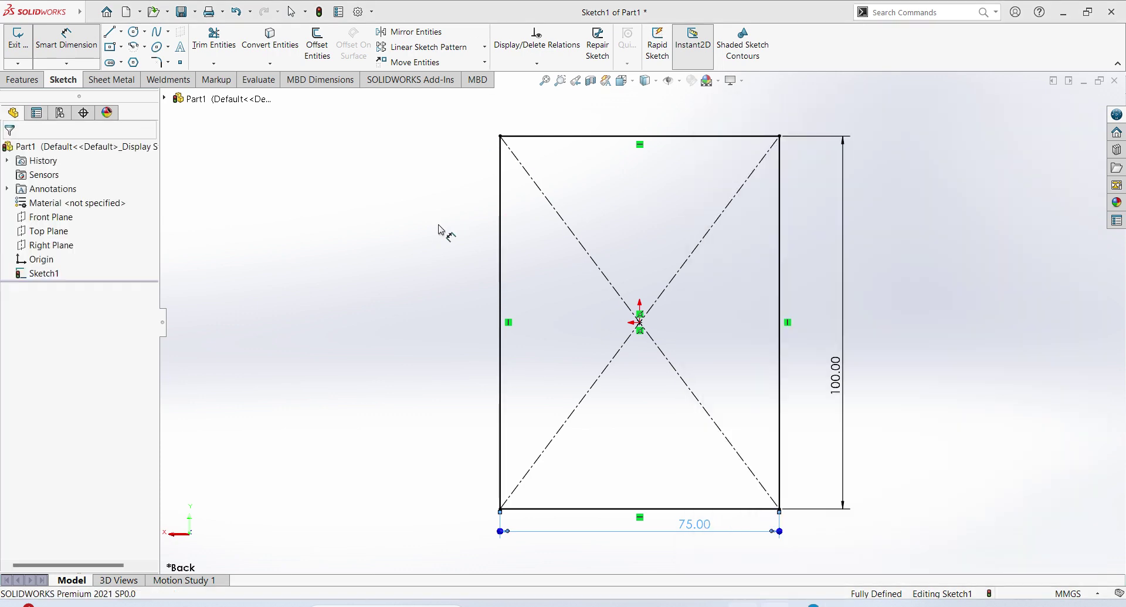
{"action": "double_click", "coordinate": [840, 389]}
{"action": "type", "text": "12"}
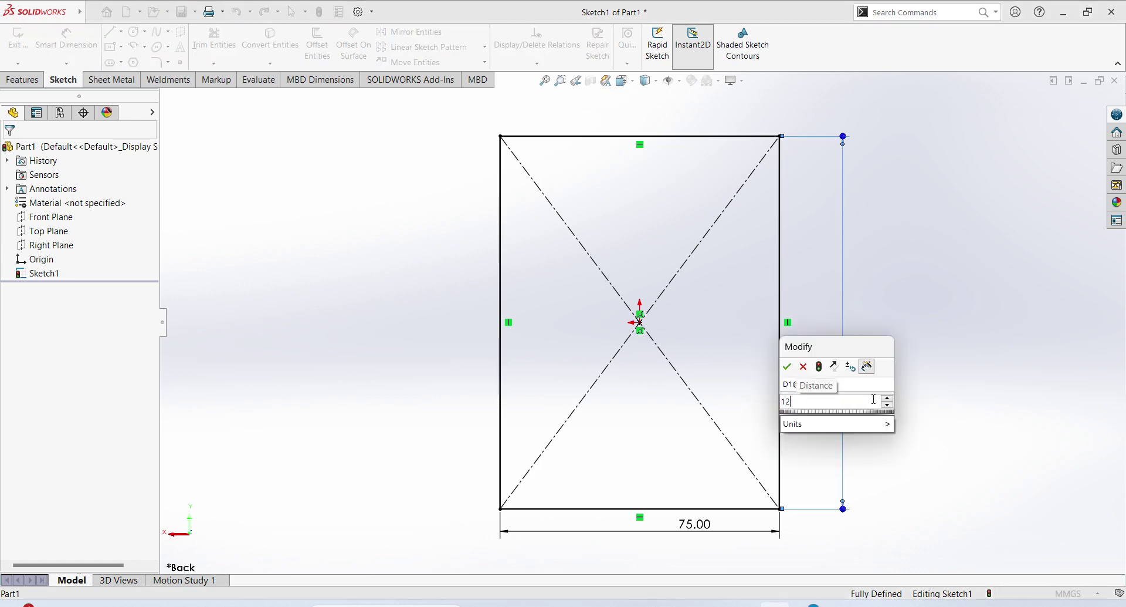
{"action": "type", "text": "5"}
{"action": "key", "text": "Return"}
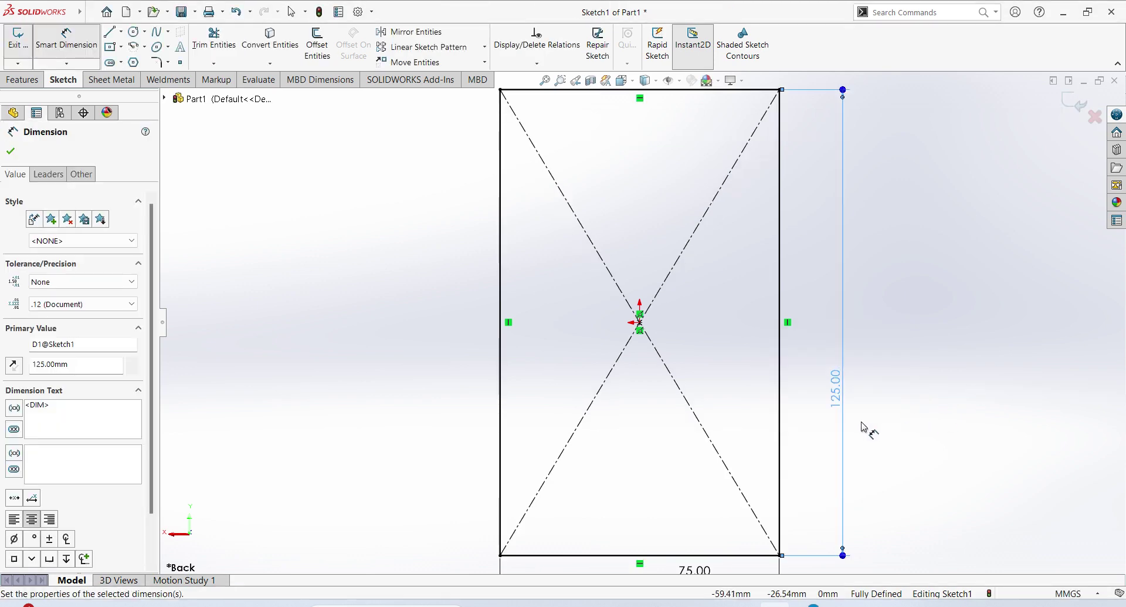
{"action": "left_click", "coordinate": [919, 414]}
{"action": "key", "text": "f"}
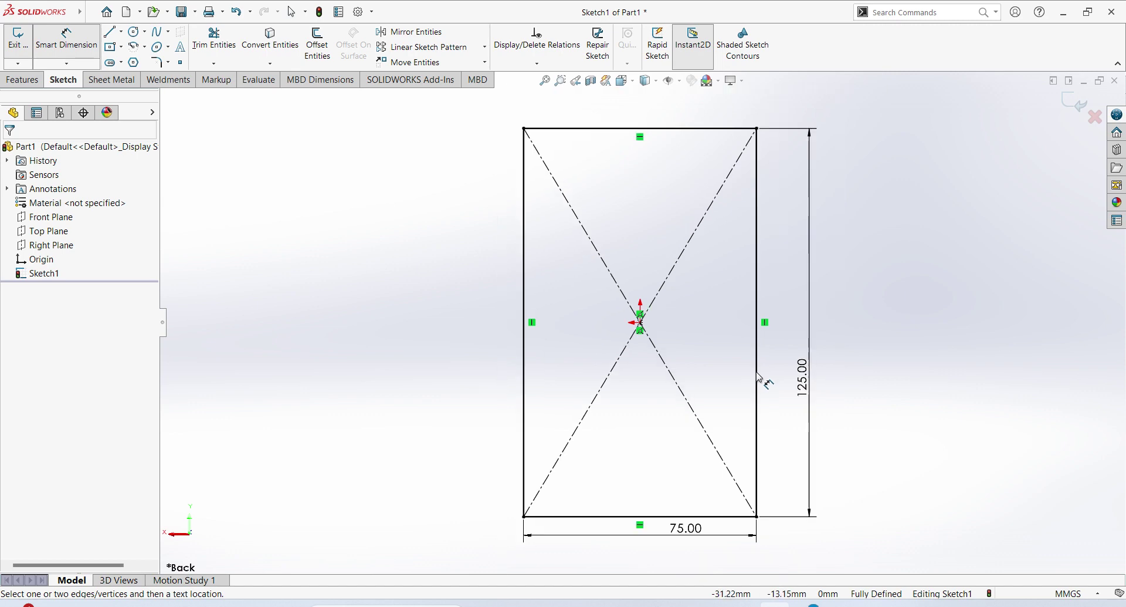
Finish the sketch and extrude the rectangle 15 mm as a blind boss in the reversed direction
{"action": "left_click", "coordinate": [1077, 104]}
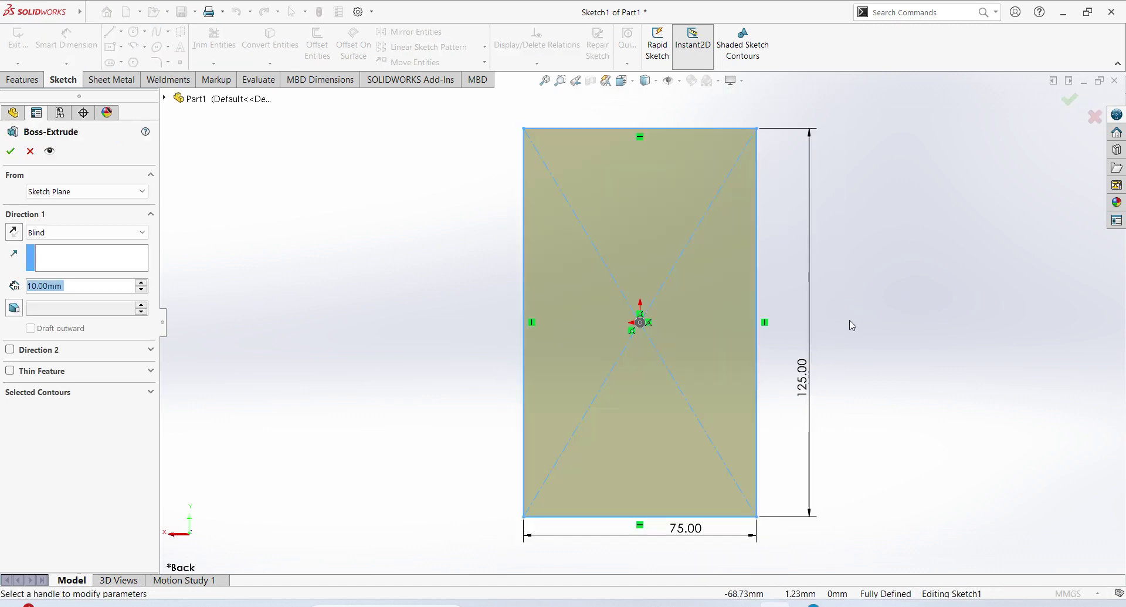
{"action": "mouse_move", "coordinate": [858, 330]}
{"action": "middle_mouse_down"}
{"action": "mouse_move", "coordinate": [812, 403]}
{"action": "mouse_move", "coordinate": [845, 390]}
{"action": "middle_mouse_up"}
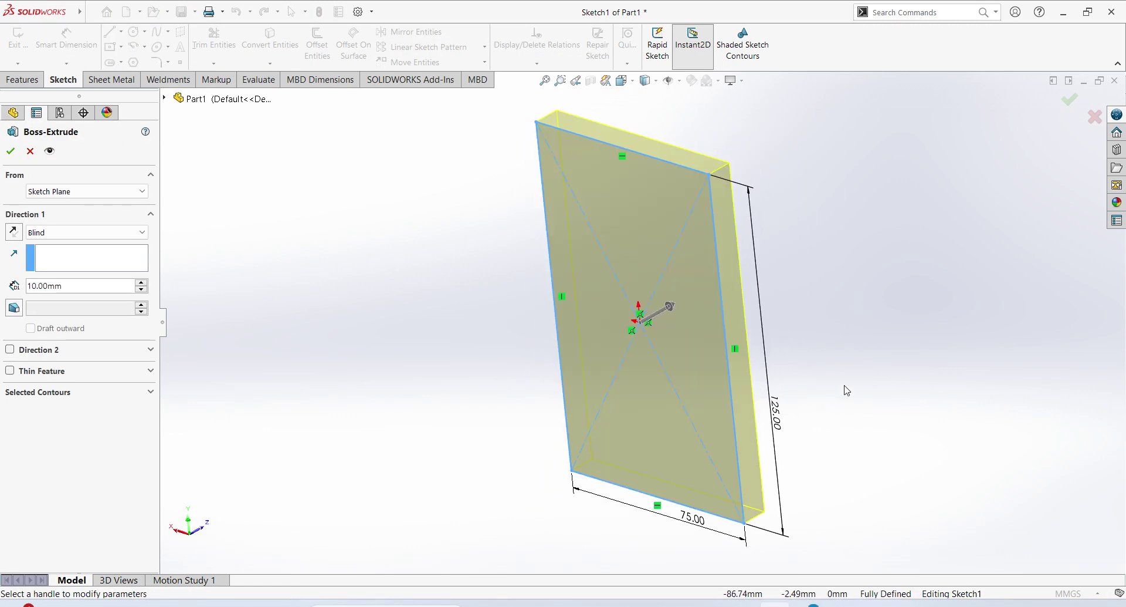
{"action": "left_click", "coordinate": [13, 232]}
{"action": "double_click", "coordinate": [86, 287]}
{"action": "type", "text": "15"}
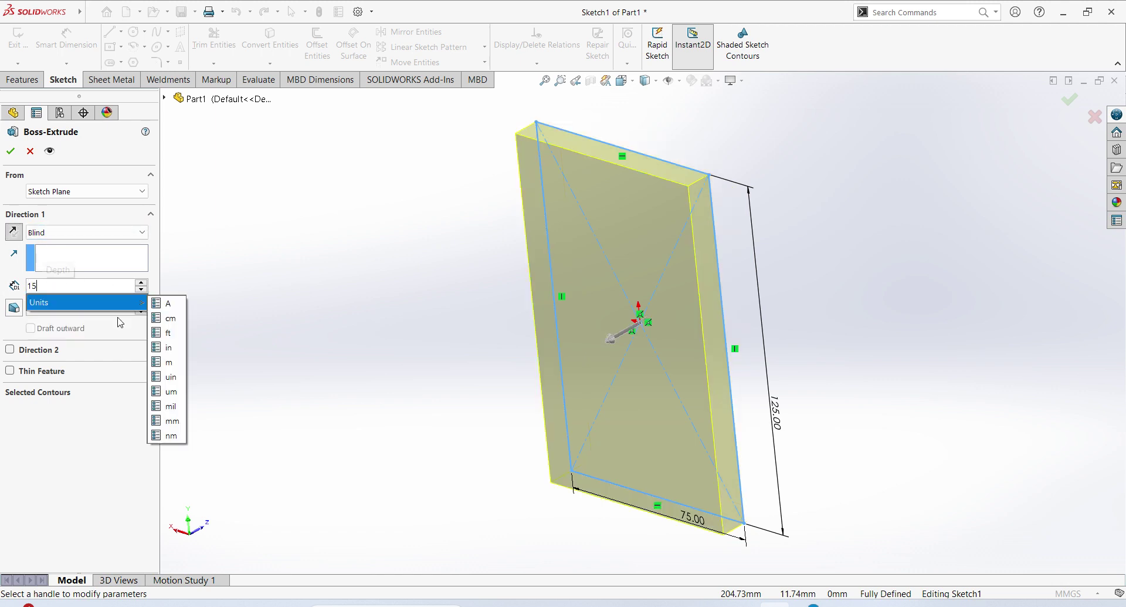
{"action": "key", "text": "Return"}
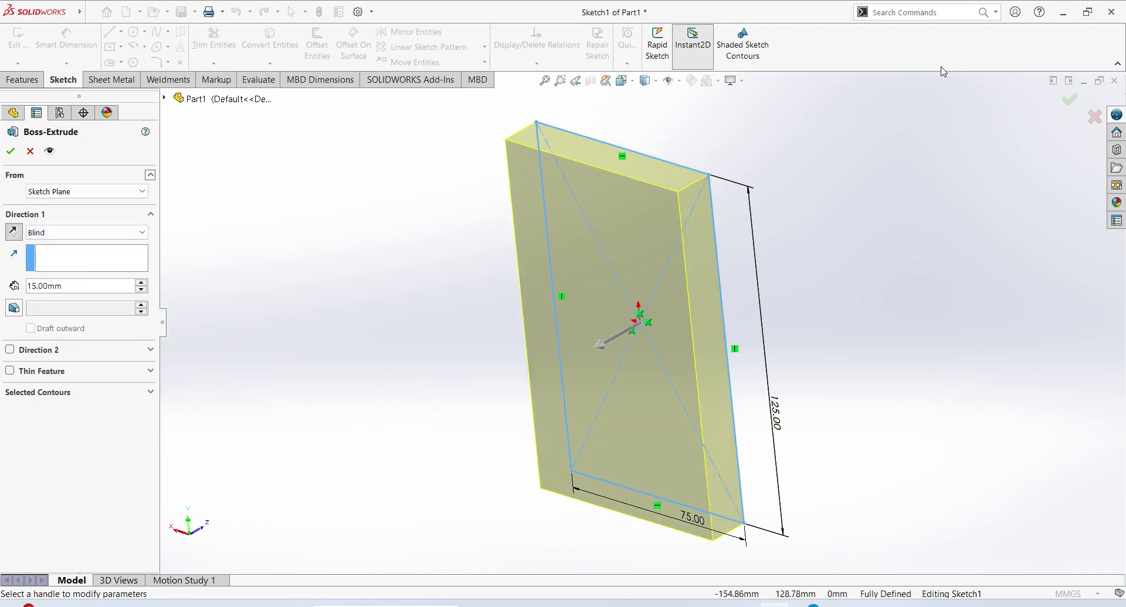
{"action": "left_click", "coordinate": [1078, 108]}
Consult the reference drawing, then open a new sketch on the plate's broad back face and view it face-on
{"action": "middle_click_drag", "start_coordinate": [693, 285], "coordinate": [938, 307]}
{"action": "left_click", "coordinate": [930, 315]}
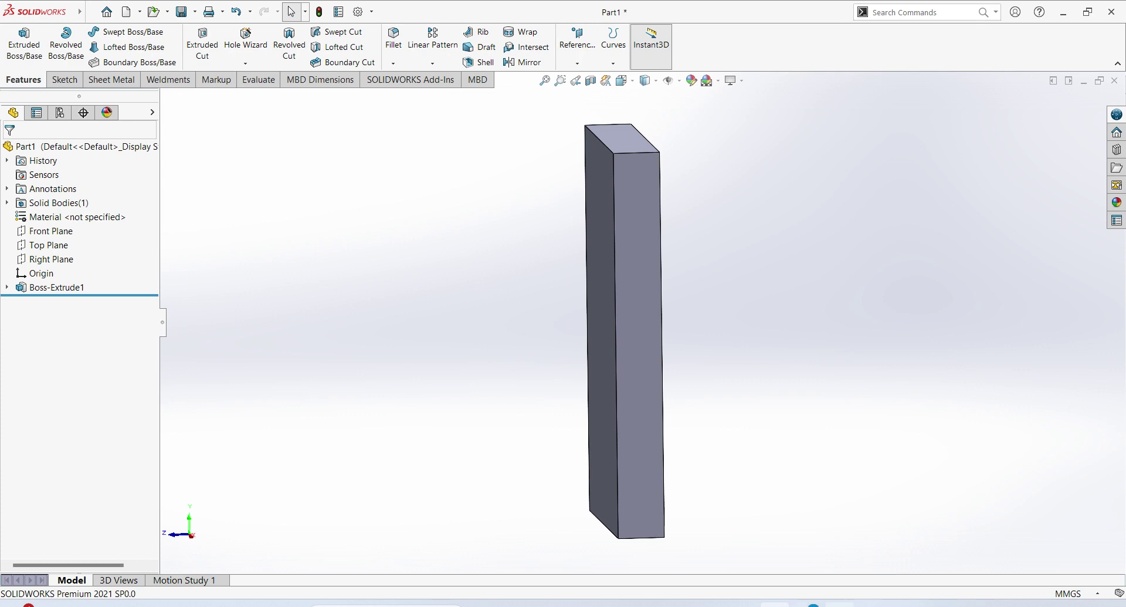
{"action": "mouse_move", "coordinate": [804, 605]}
{"action": "left_click", "coordinate": [743, 605]}
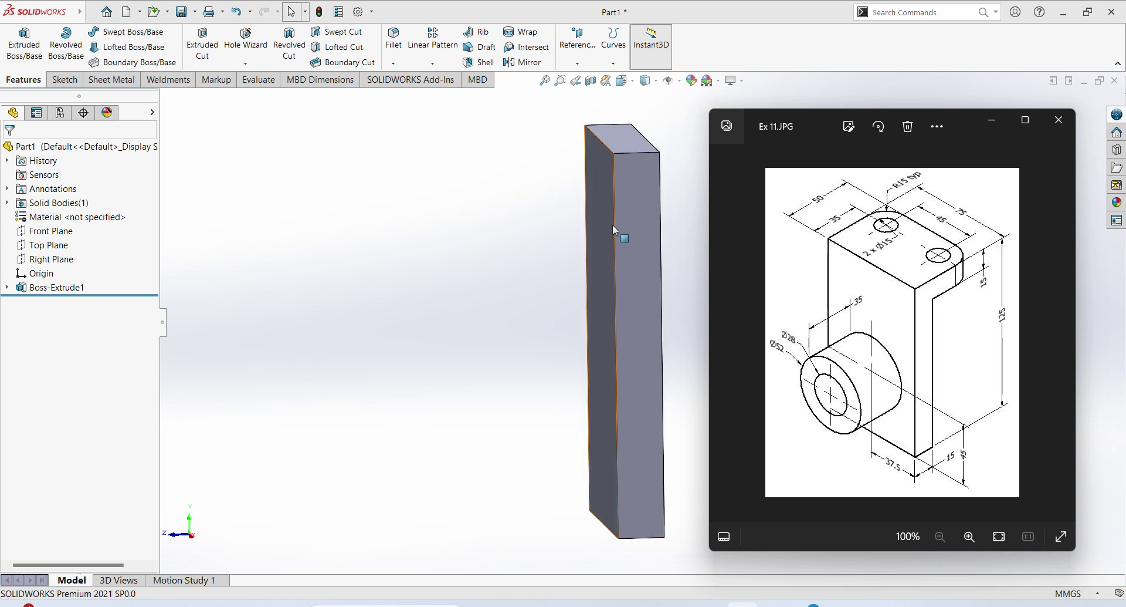
{"action": "mouse_move", "coordinate": [613, 224]}
{"action": "middle_mouse_down"}
{"action": "mouse_move", "coordinate": [587, 248]}
{"action": "mouse_move", "coordinate": [629, 220]}
{"action": "middle_mouse_up"}
{"action": "left_click", "coordinate": [629, 220]}
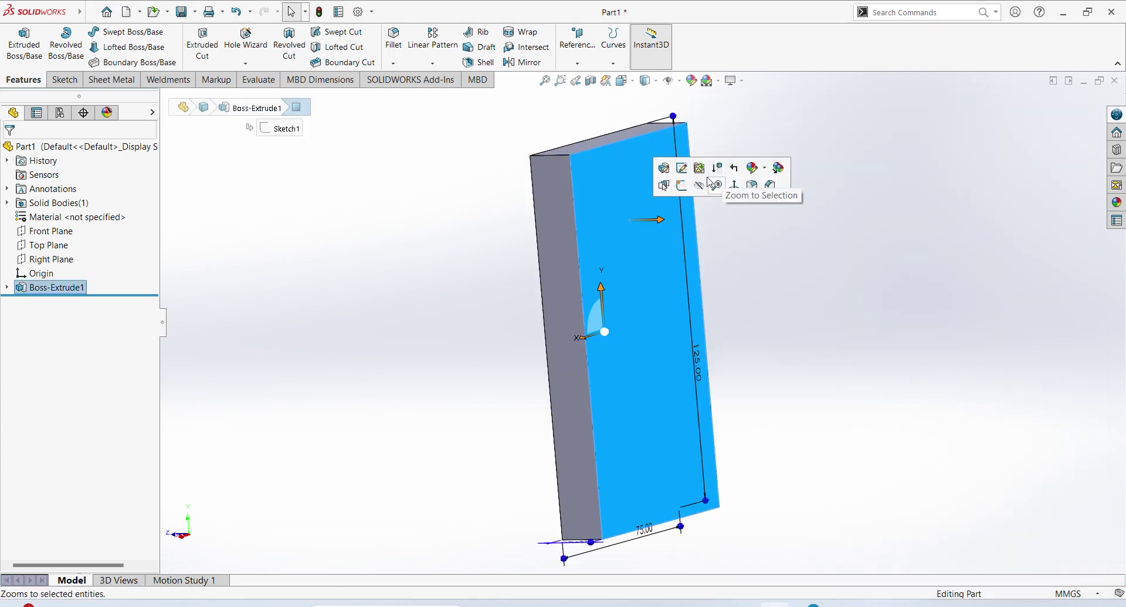
{"action": "left_click", "coordinate": [663, 186]}
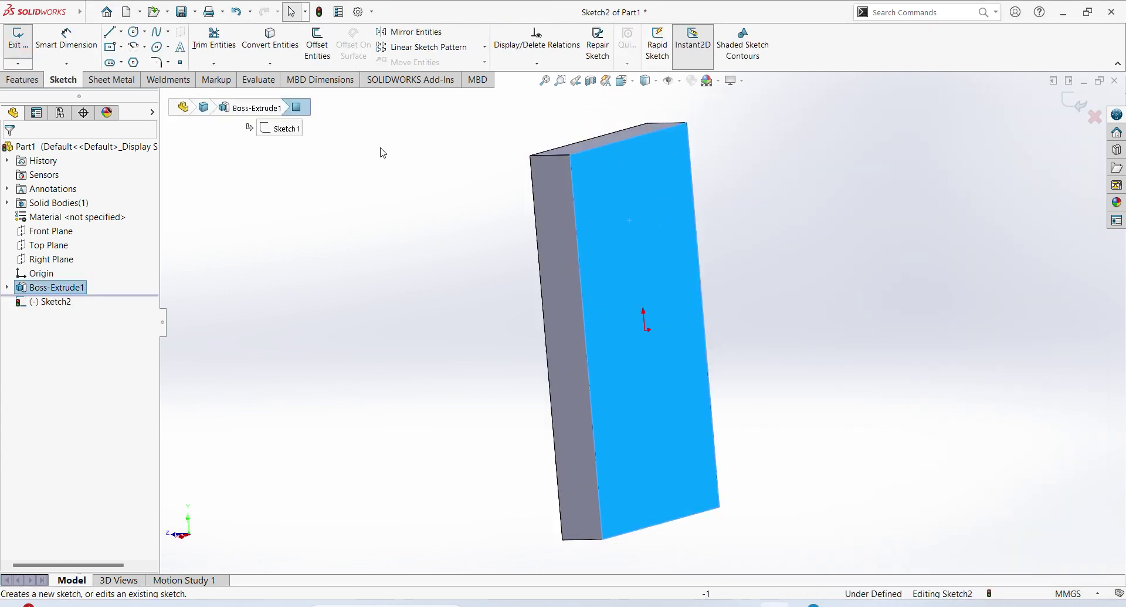
{"action": "left_click", "coordinate": [64, 303]}
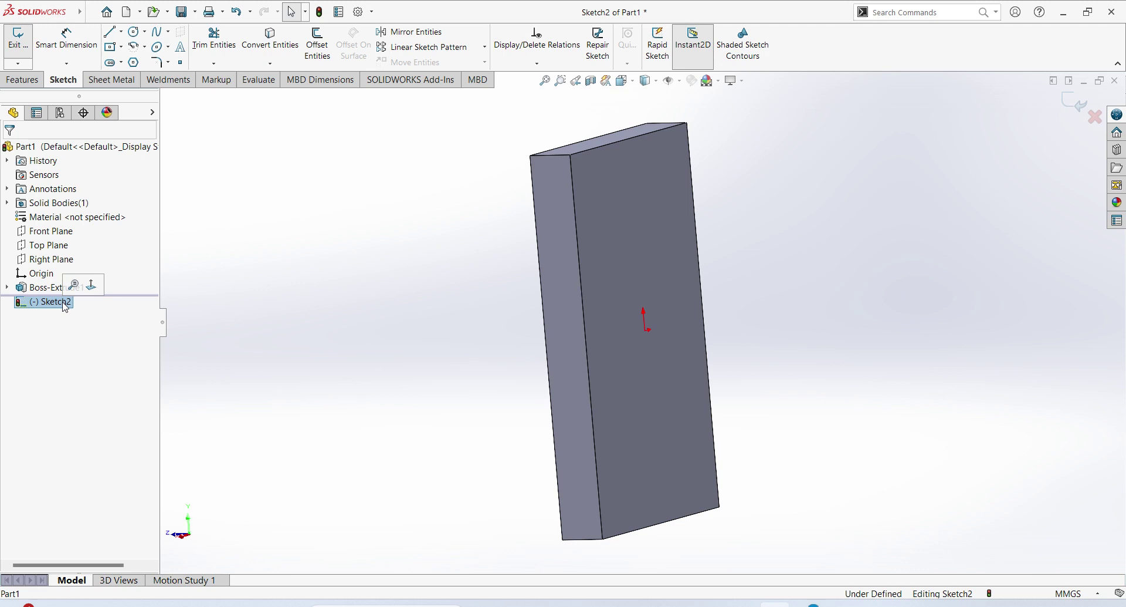
{"action": "left_click", "coordinate": [92, 285]}
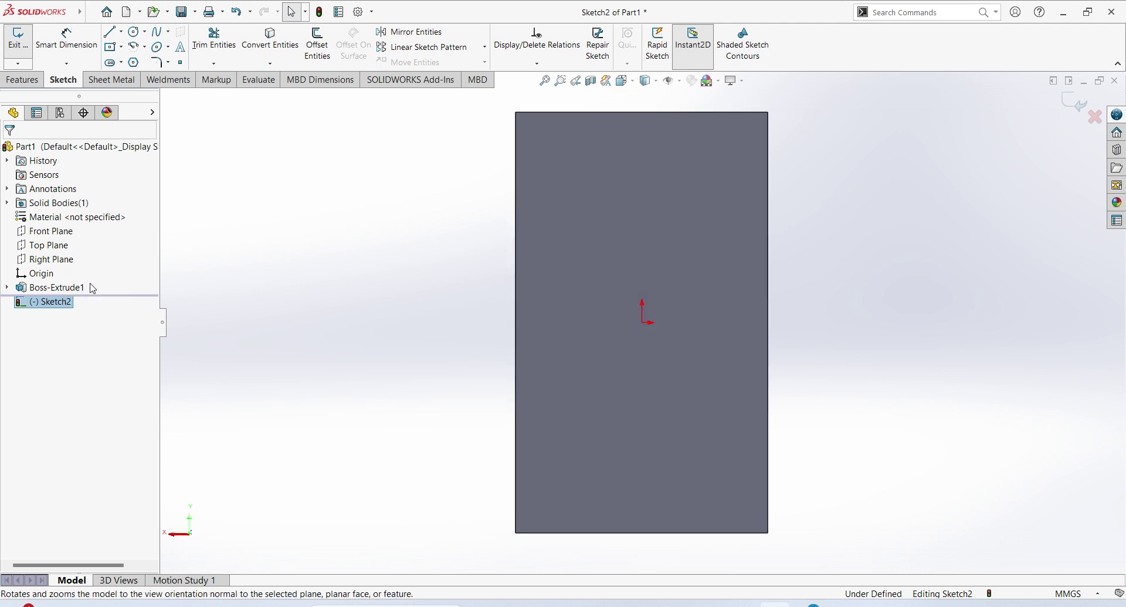
Sketch a corner rectangle about 24 mm high across the plate's full width, along its upper edge
{"action": "left_click", "coordinate": [122, 47]}
{"action": "left_click", "coordinate": [141, 61]}
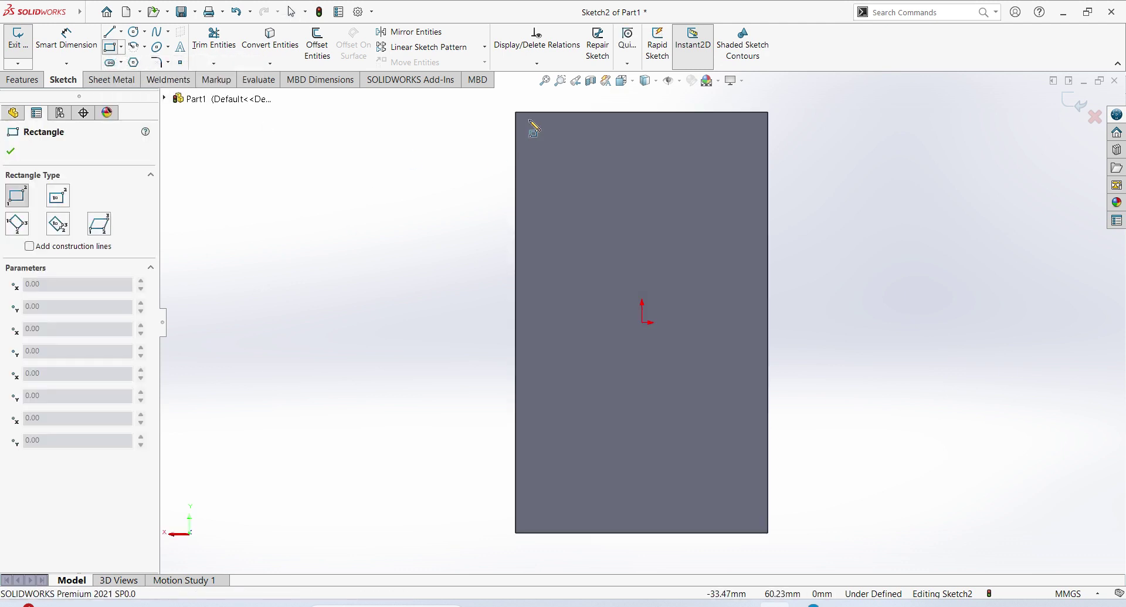
{"action": "left_click", "coordinate": [517, 112]}
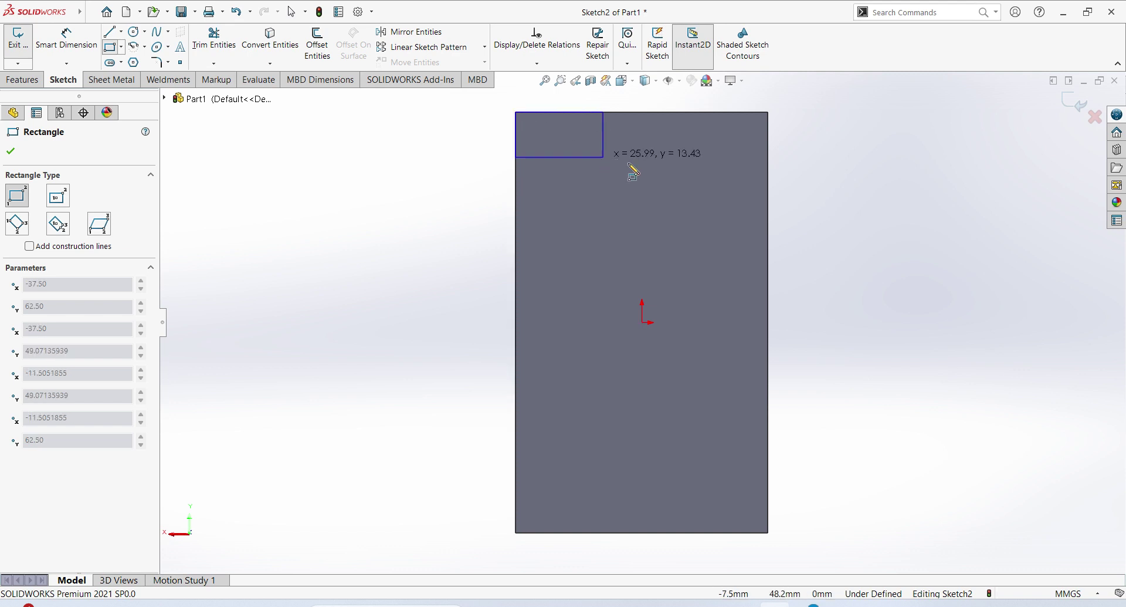
{"action": "left_click", "coordinate": [770, 194]}
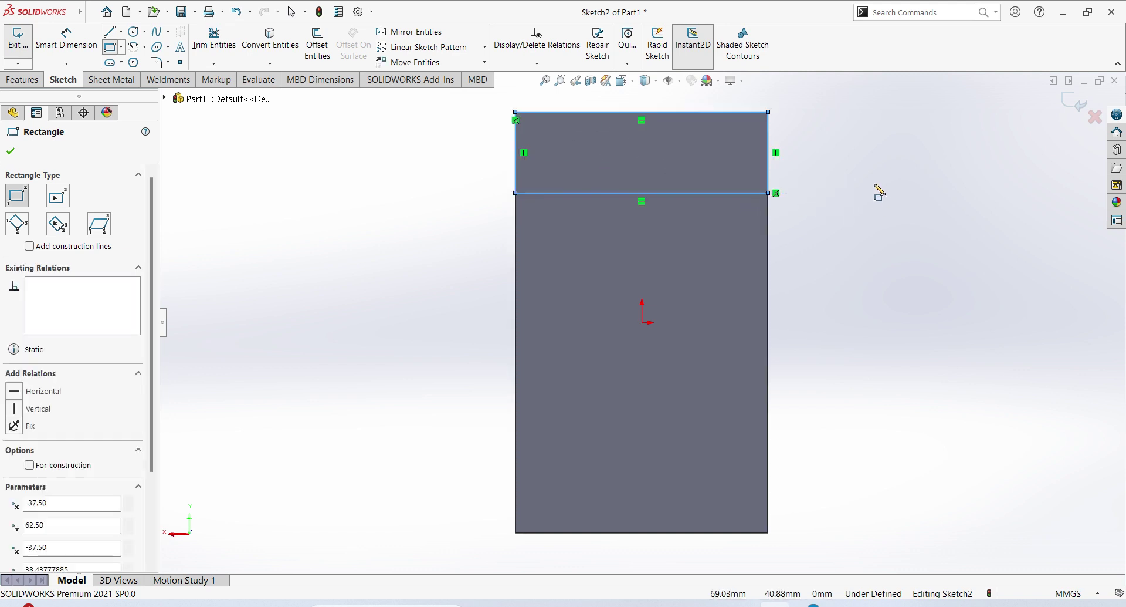
Dimension the upper rectangle's height to 15 mm and finish the sketch
{"action": "left_click", "coordinate": [110, 47]}
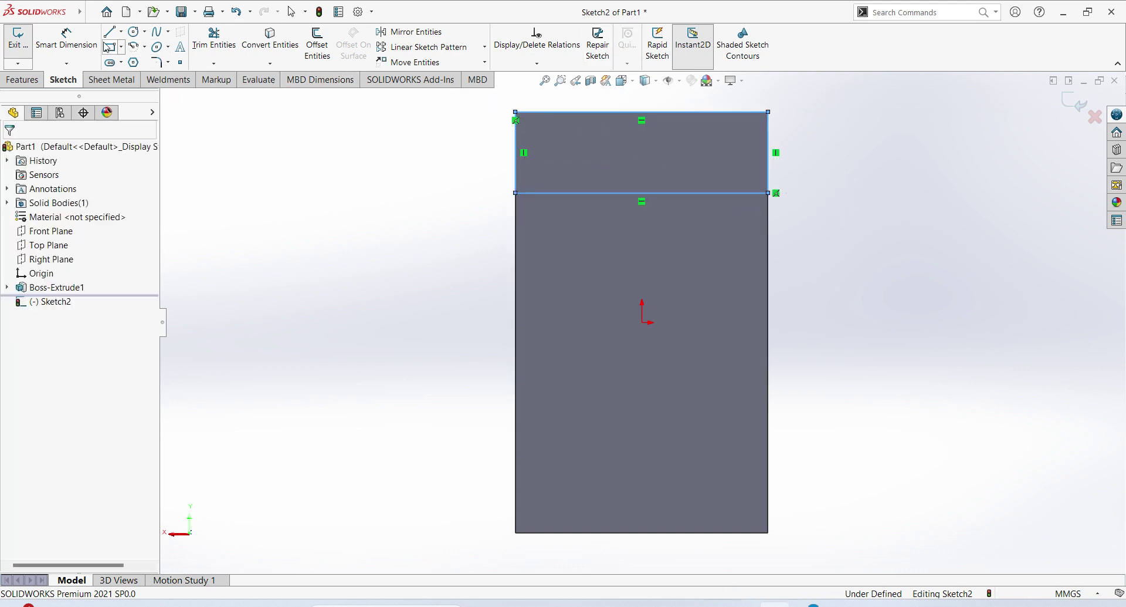
{"action": "left_click", "coordinate": [69, 47]}
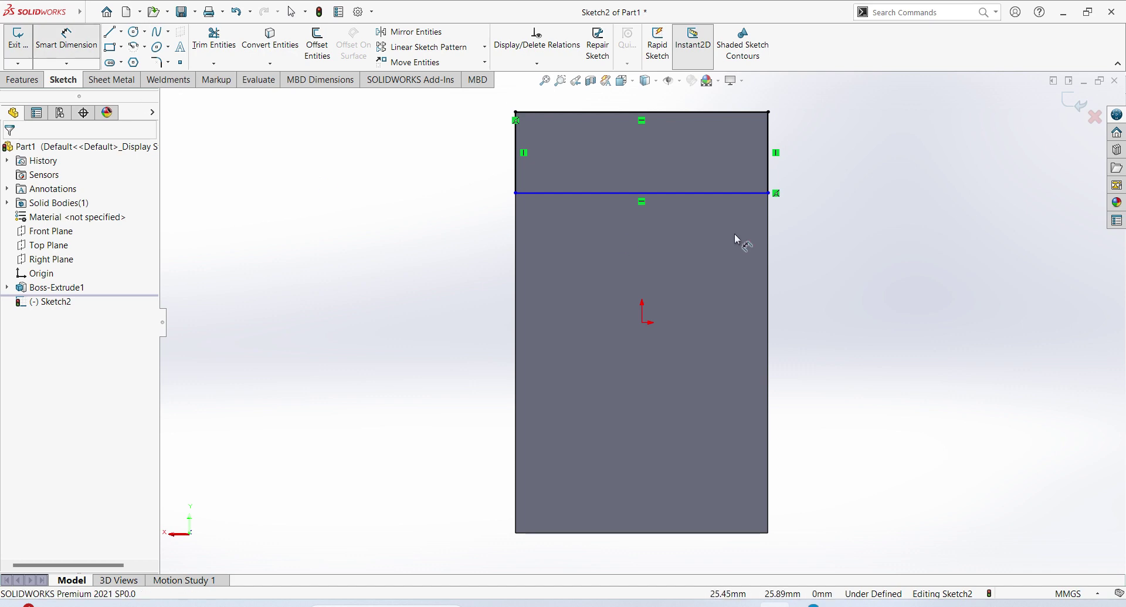
{"action": "left_click", "coordinate": [768, 175]}
{"action": "left_click", "coordinate": [847, 176]}
{"action": "type", "text": "1"}
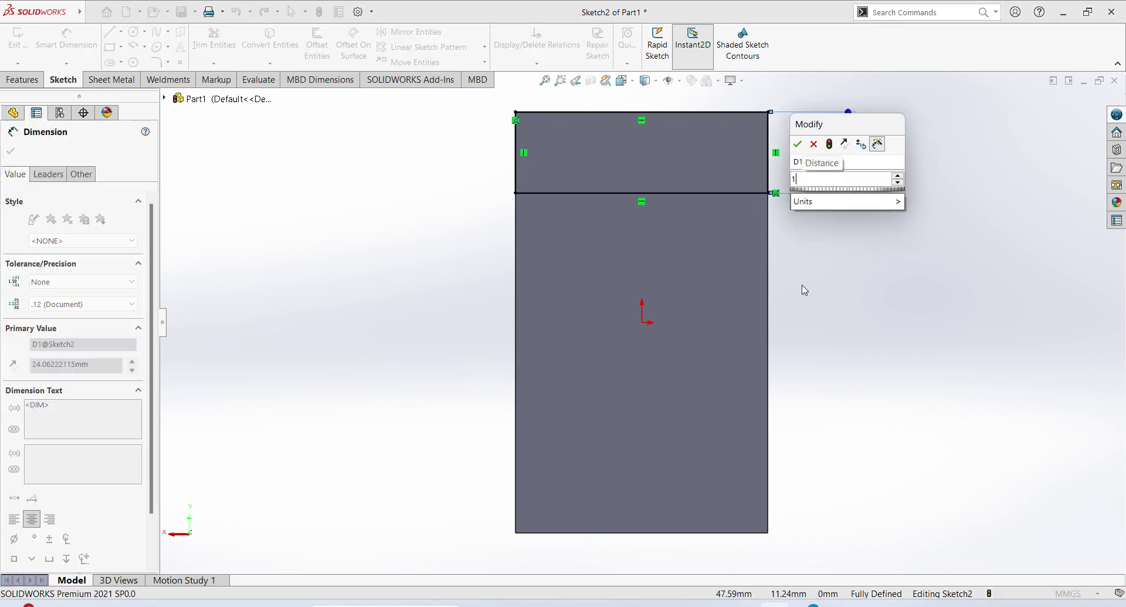
{"action": "type", "text": "5"}
{"action": "key", "text": "Return"}
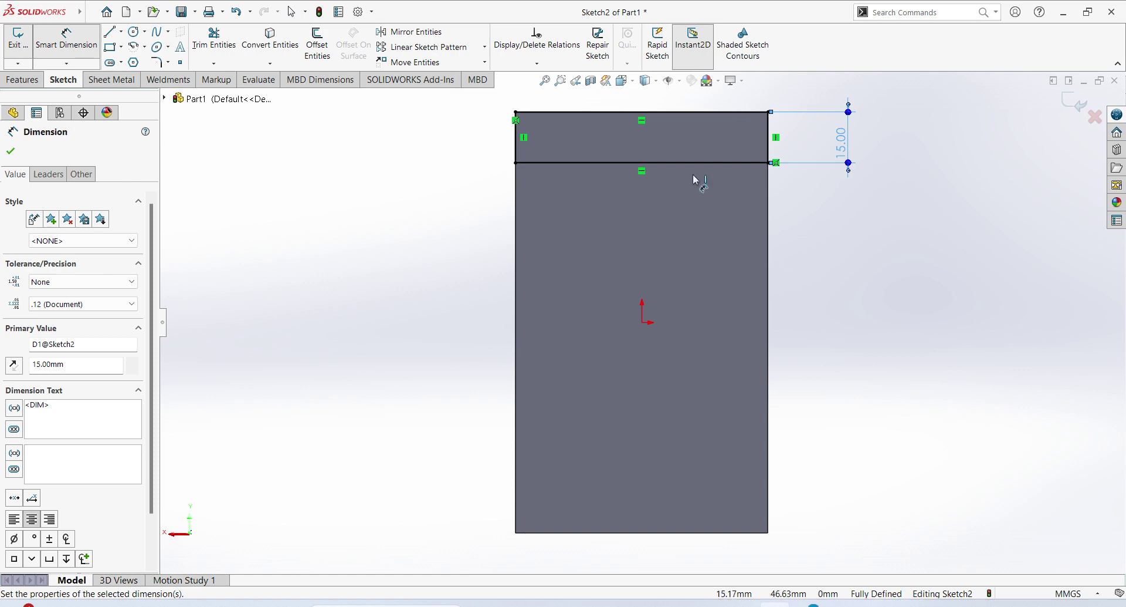
{"action": "left_click", "coordinate": [1076, 105]}
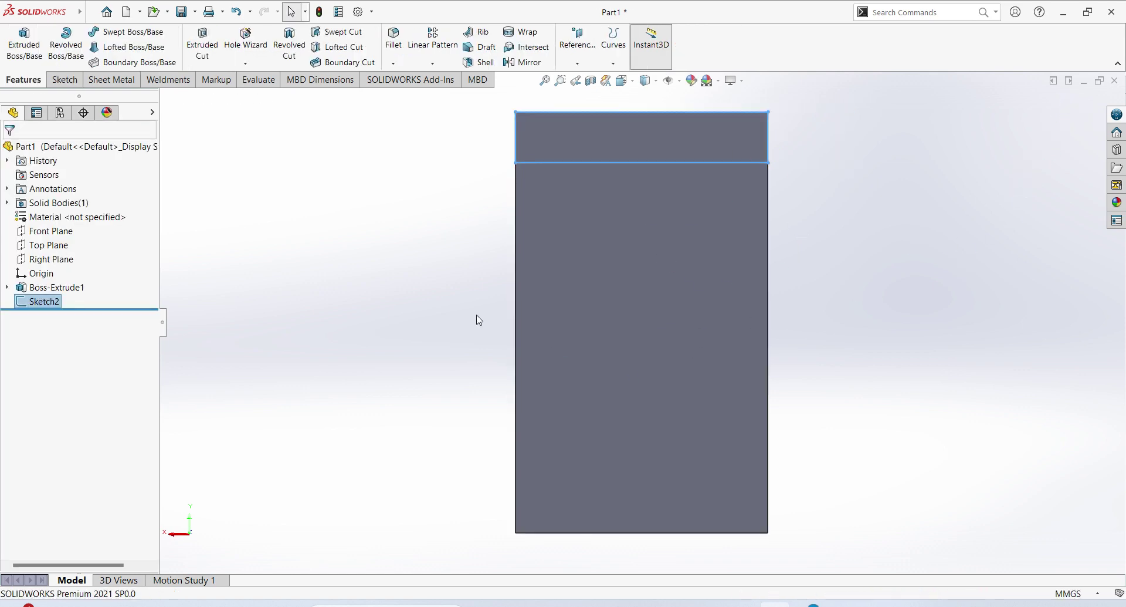
Extrude the upper rectangle as a blind boss with a depth of 50-15 (35 mm), merged with the plate
{"action": "left_click", "coordinate": [30, 40]}
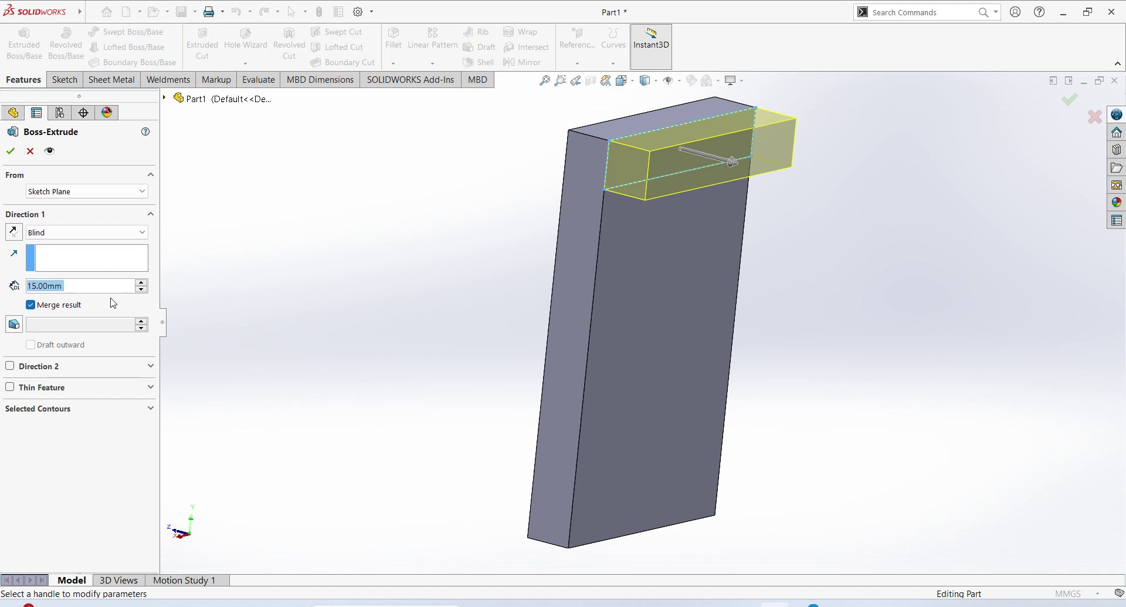
{"action": "type", "text": "50-"}
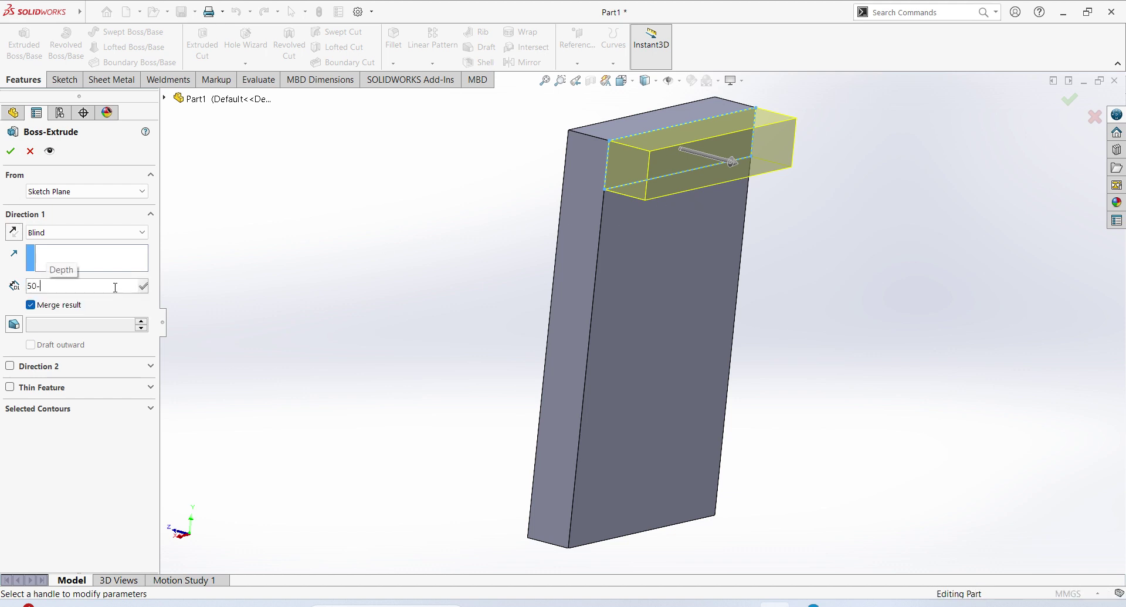
{"action": "type", "text": "15"}
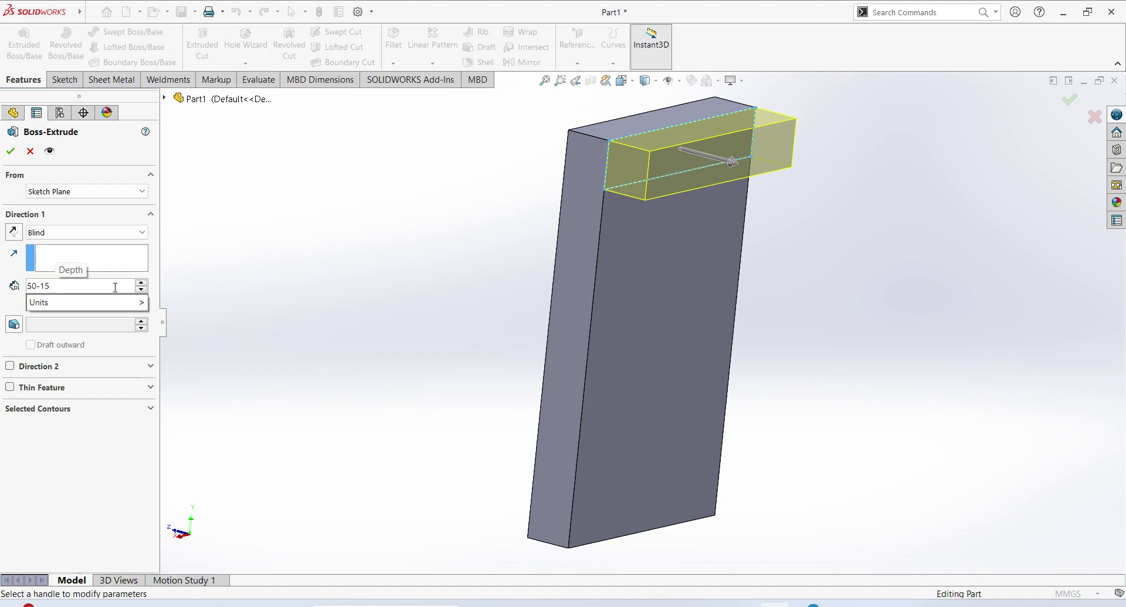
{"action": "key", "text": "Return"}
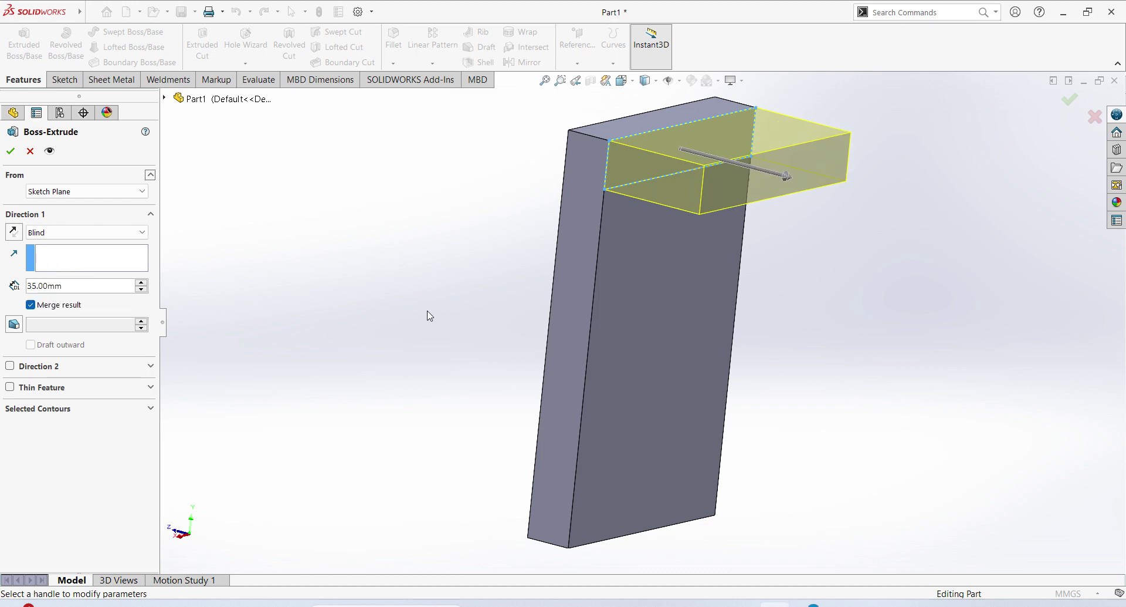
{"action": "key", "text": "Return"}
{"action": "left_click", "coordinate": [739, 380]}
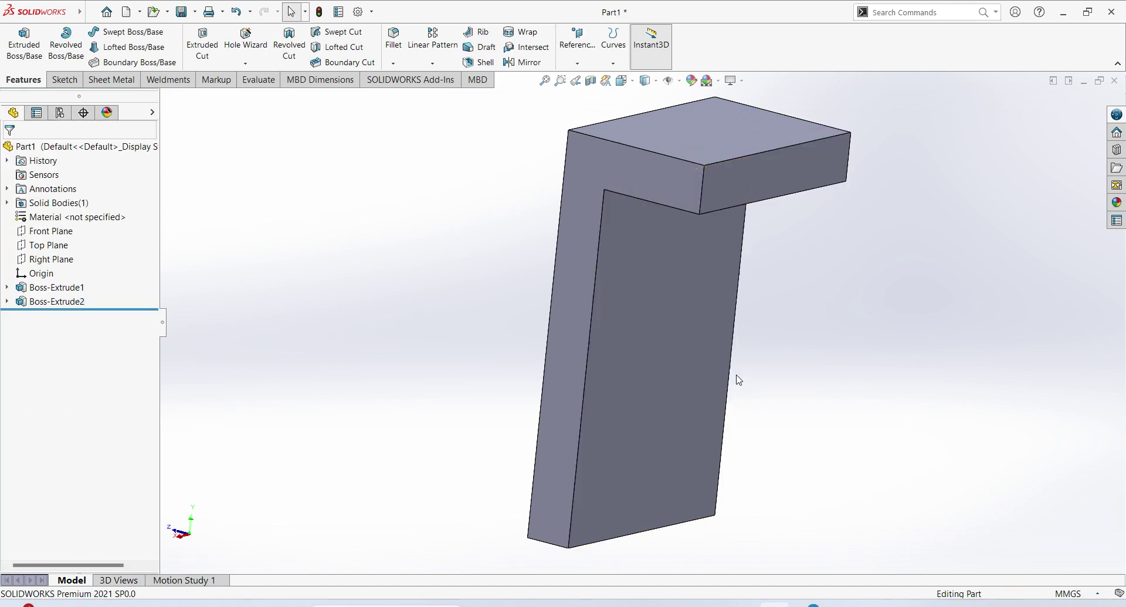
Consult the reference drawing, then open a new sketch on the plate's broad front face, opposite the flange, and view it face-on
{"action": "middle_click_drag", "start_coordinate": [736, 422], "coordinate": [820, 450]}
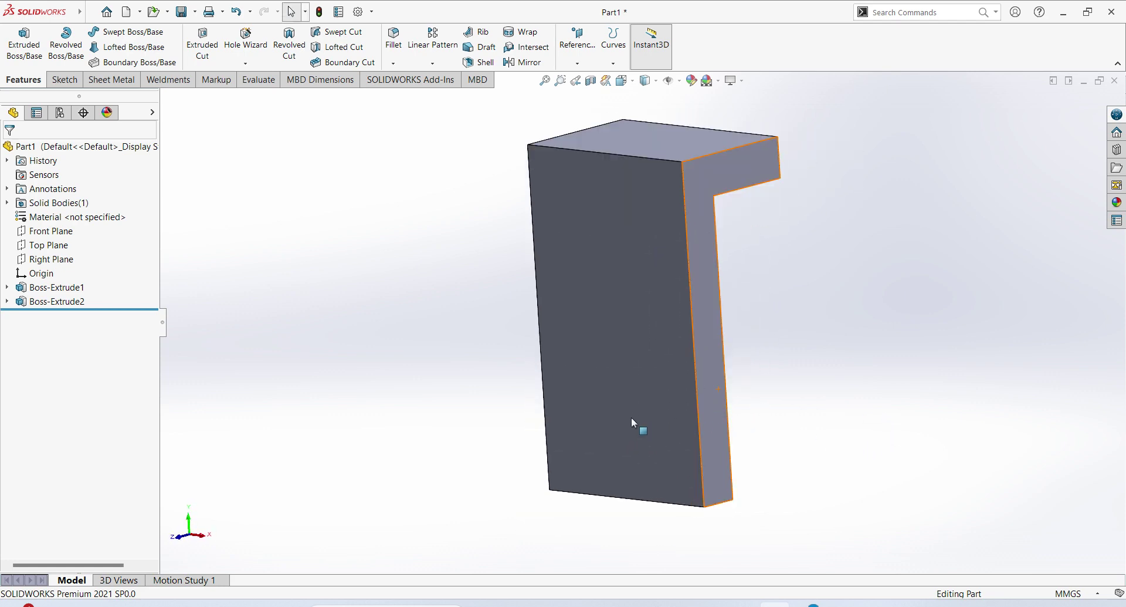
{"action": "left_click", "coordinate": [752, 603]}
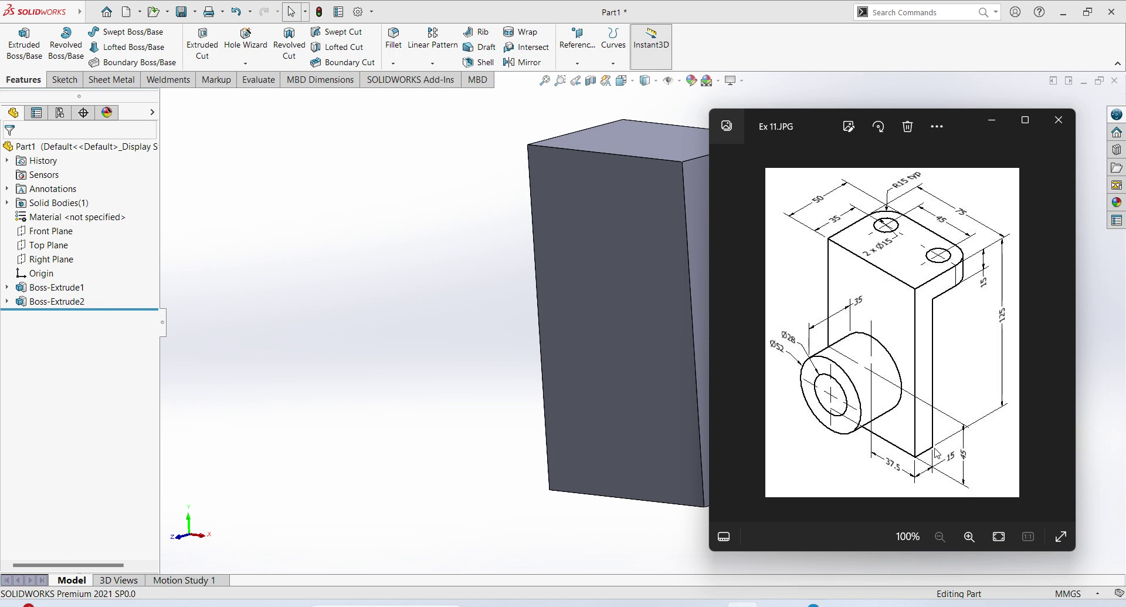
{"action": "left_click", "coordinate": [606, 354]}
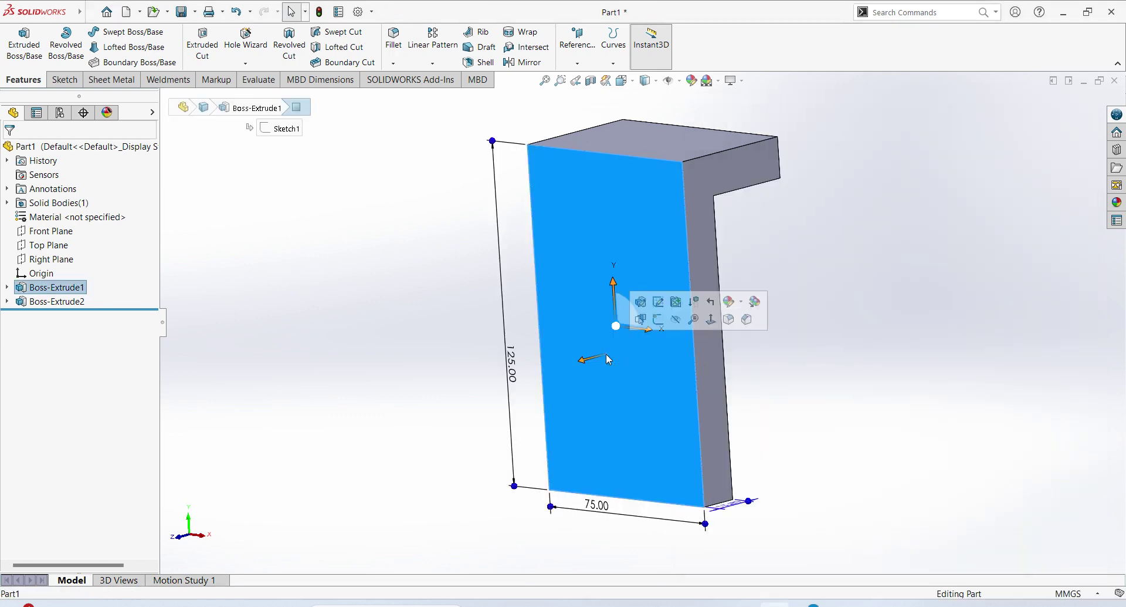
{"action": "left_click", "coordinate": [658, 319]}
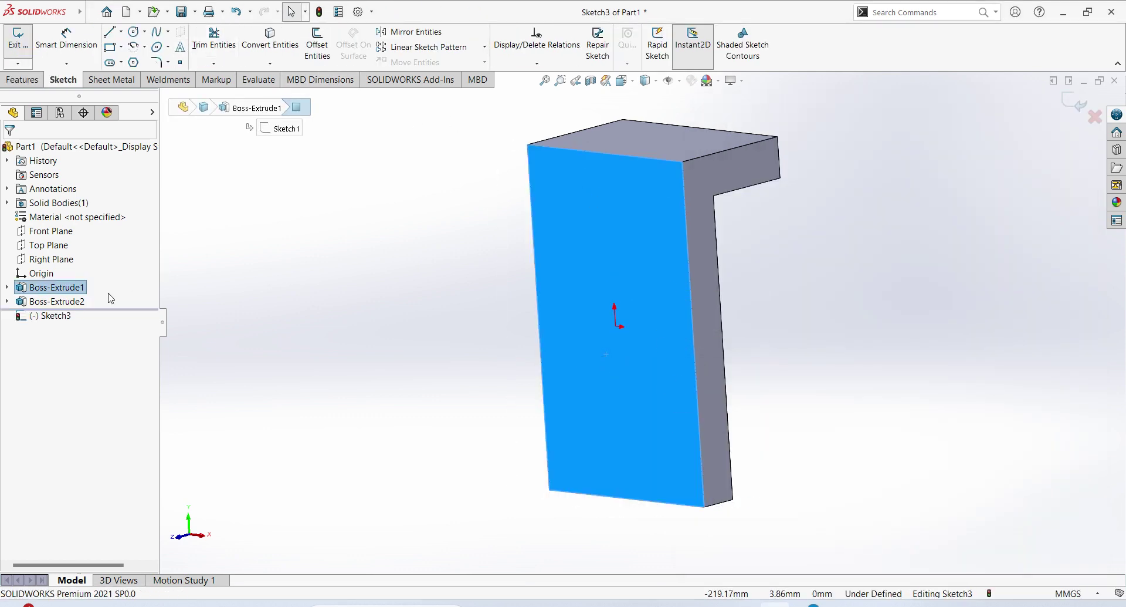
{"action": "left_click", "coordinate": [58, 317]}
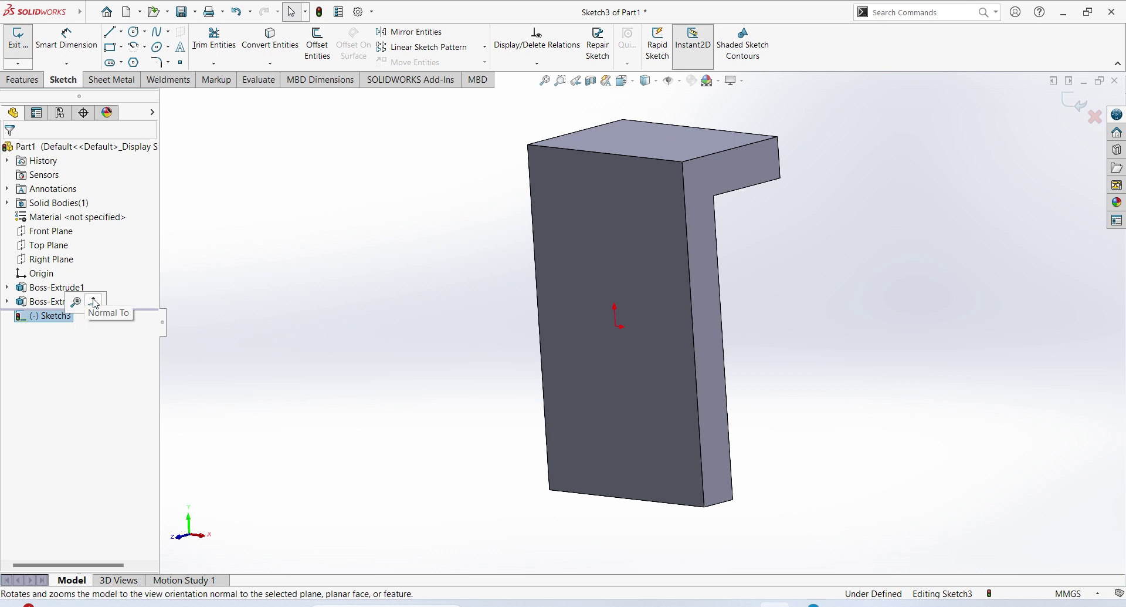
{"action": "left_click", "coordinate": [94, 303]}
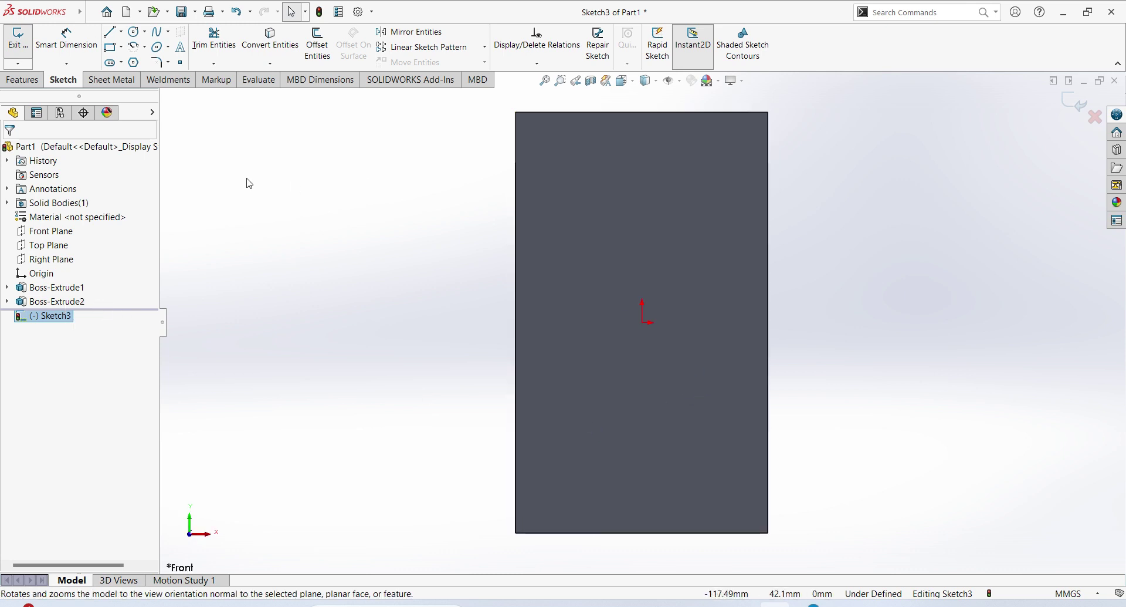
Sketch two concentric circles, about 41 mm and 20 mm in diameter, centred below the origin on the plate's vertical centreline
{"action": "left_click", "coordinate": [139, 34]}
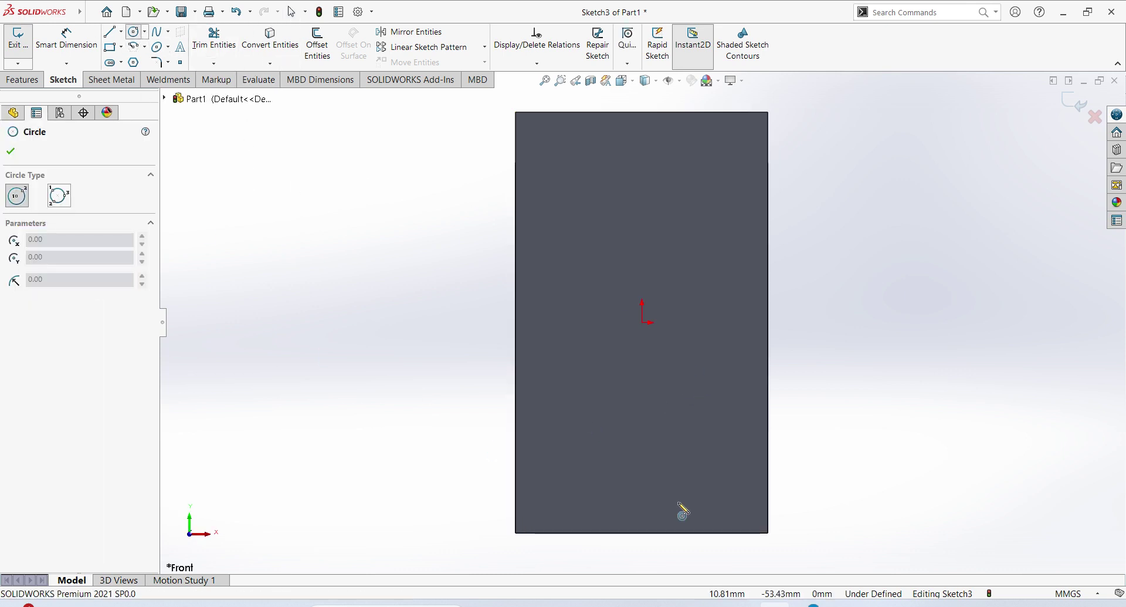
{"action": "left_click", "coordinate": [642, 386]}
{"action": "left_click", "coordinate": [691, 449]}
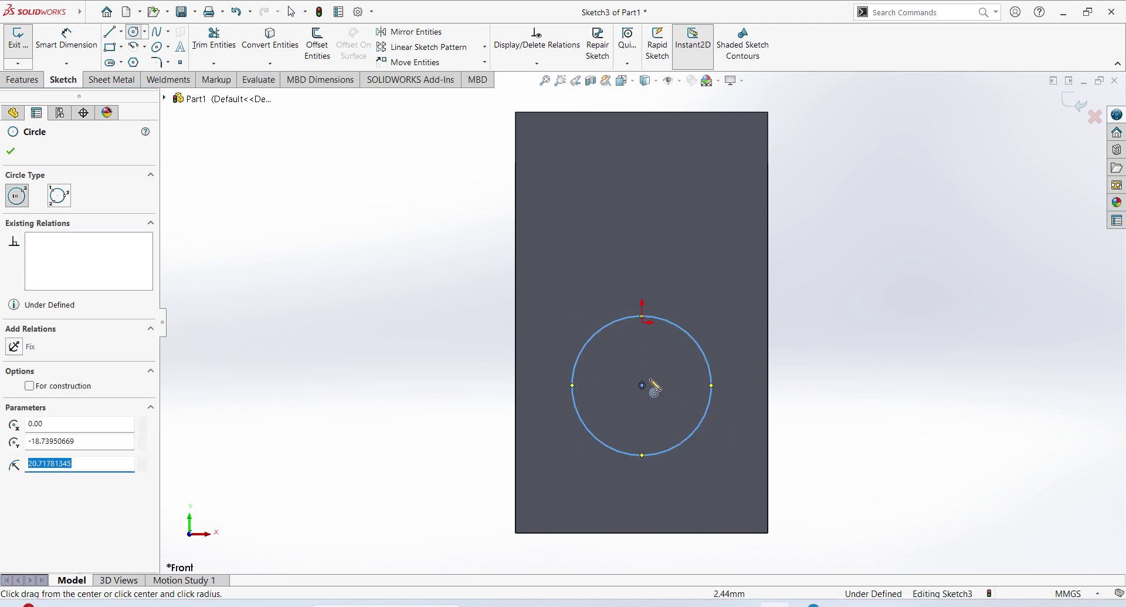
{"action": "left_click", "coordinate": [642, 386]}
{"action": "left_click", "coordinate": [669, 410]}
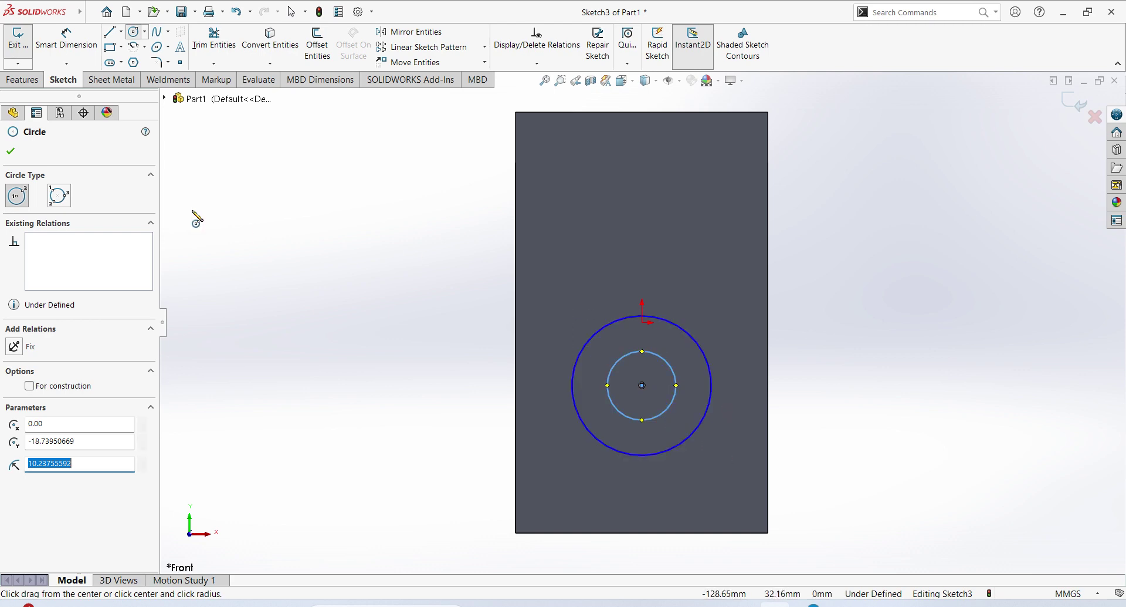
Dimension the outer circle's diameter to 52 mm
{"action": "left_click", "coordinate": [80, 42]}
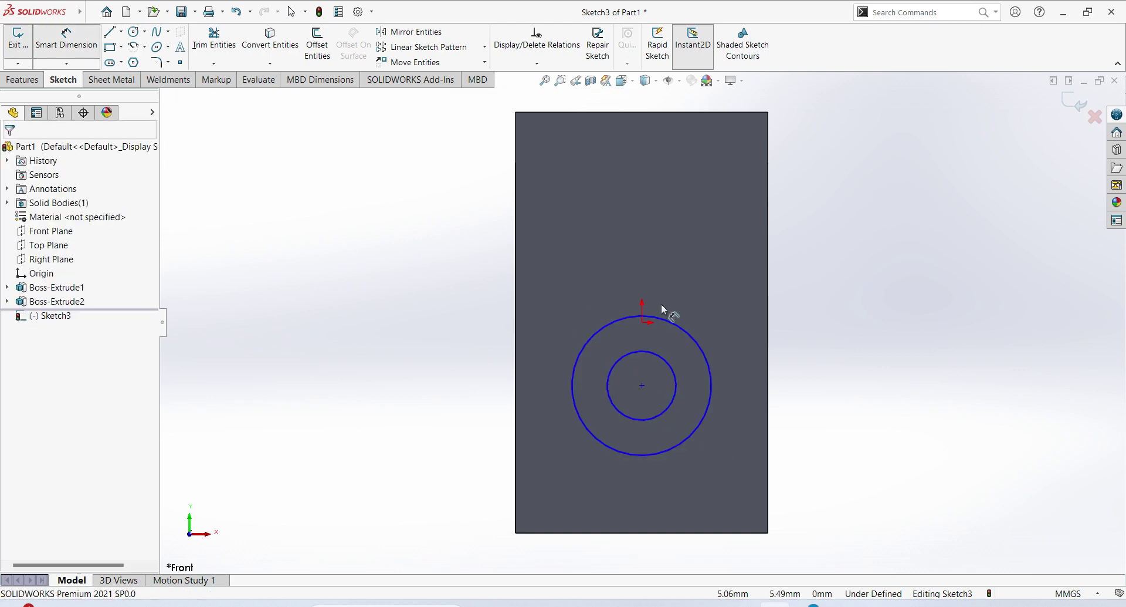
{"action": "left_click", "coordinate": [703, 354]}
{"action": "left_click", "coordinate": [821, 370]}
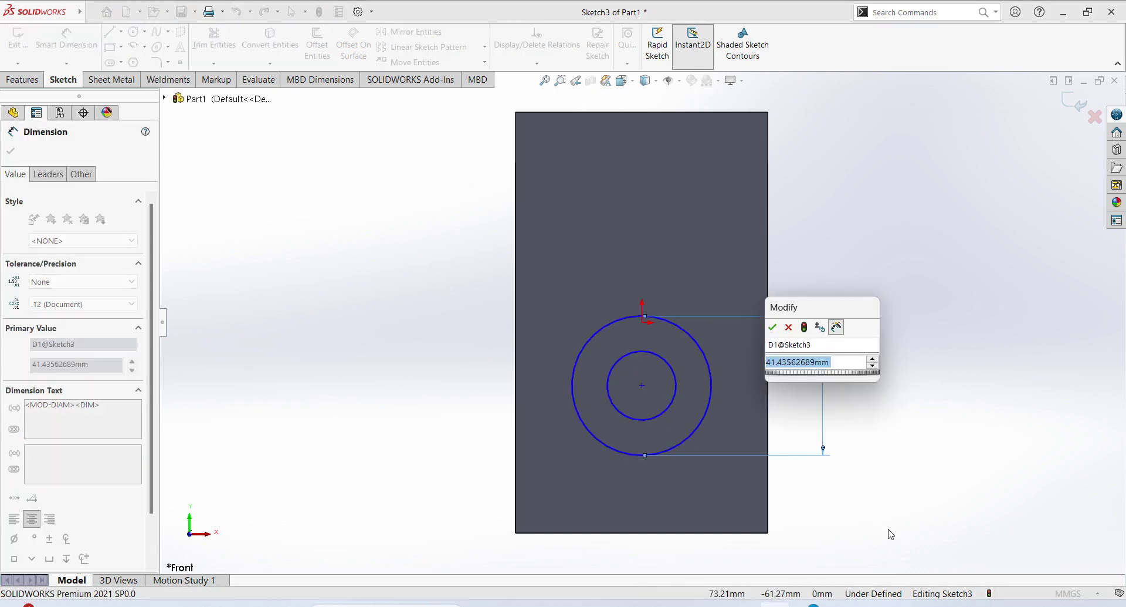
{"action": "type", "text": "52"}
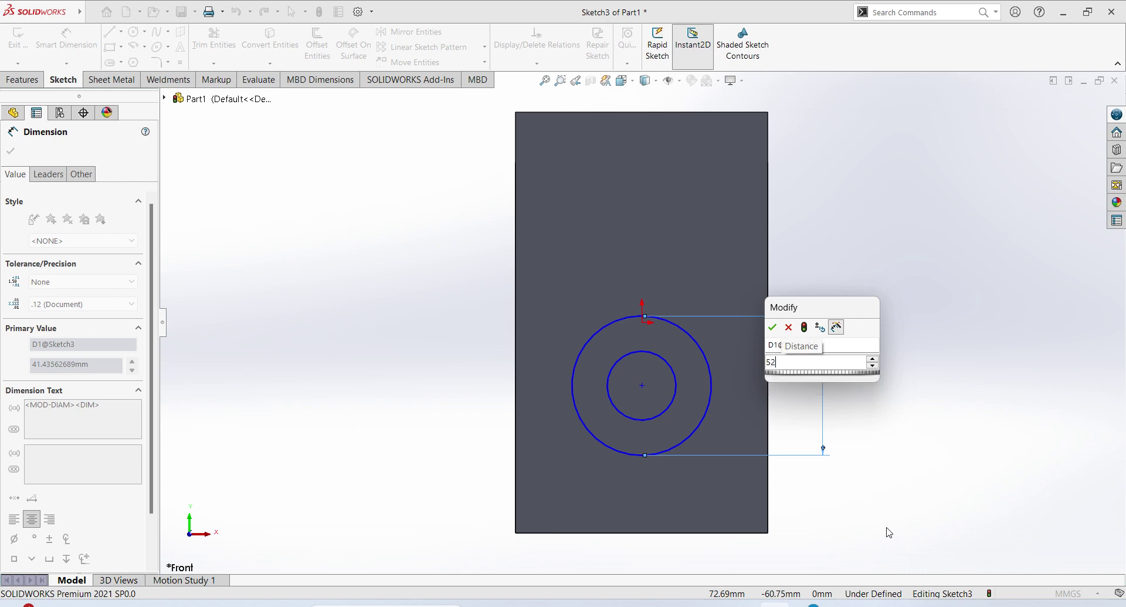
{"action": "key", "text": "Return"}
Dimension the inner circle's diameter to 28 mm and check it against the reference drawing
{"action": "left_click", "coordinate": [676, 386]}
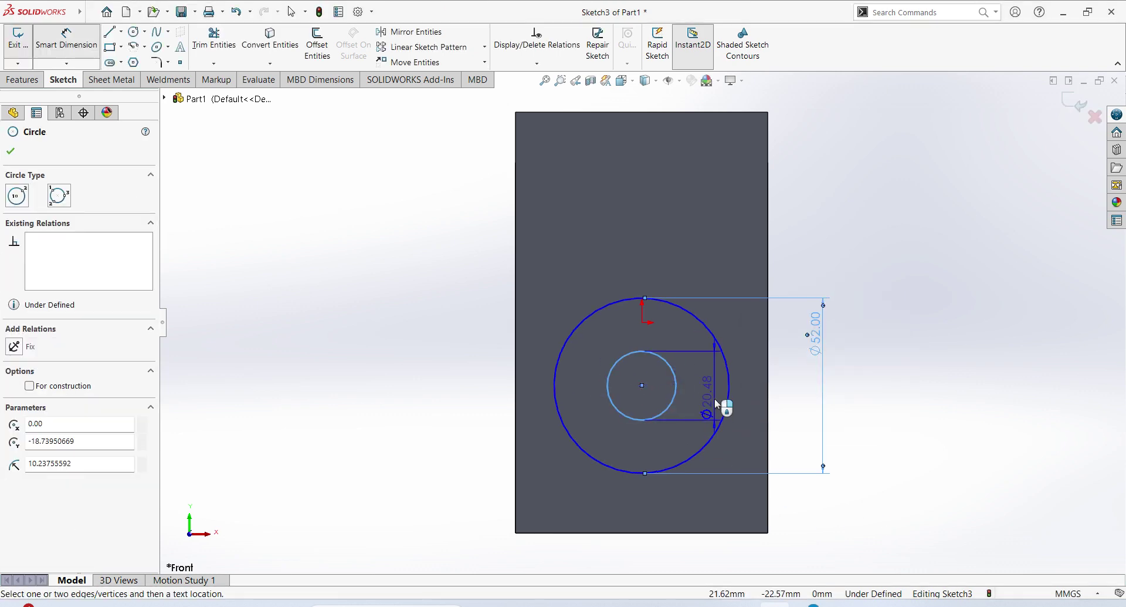
{"action": "left_click", "coordinate": [785, 478]}
{"action": "type", "text": "26"}
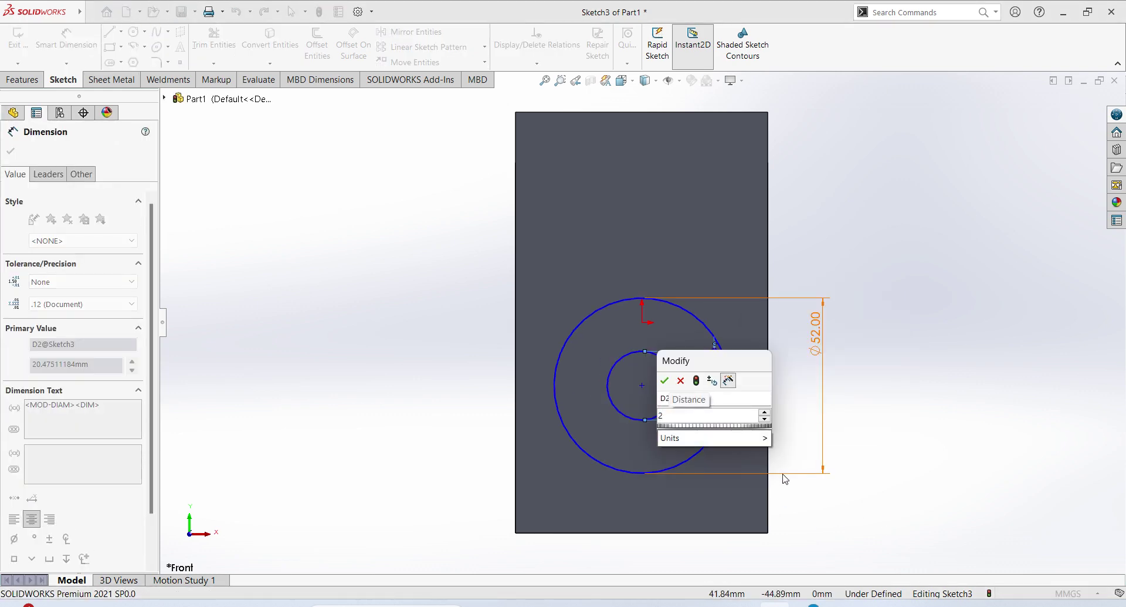
{"action": "key", "text": "Return"}
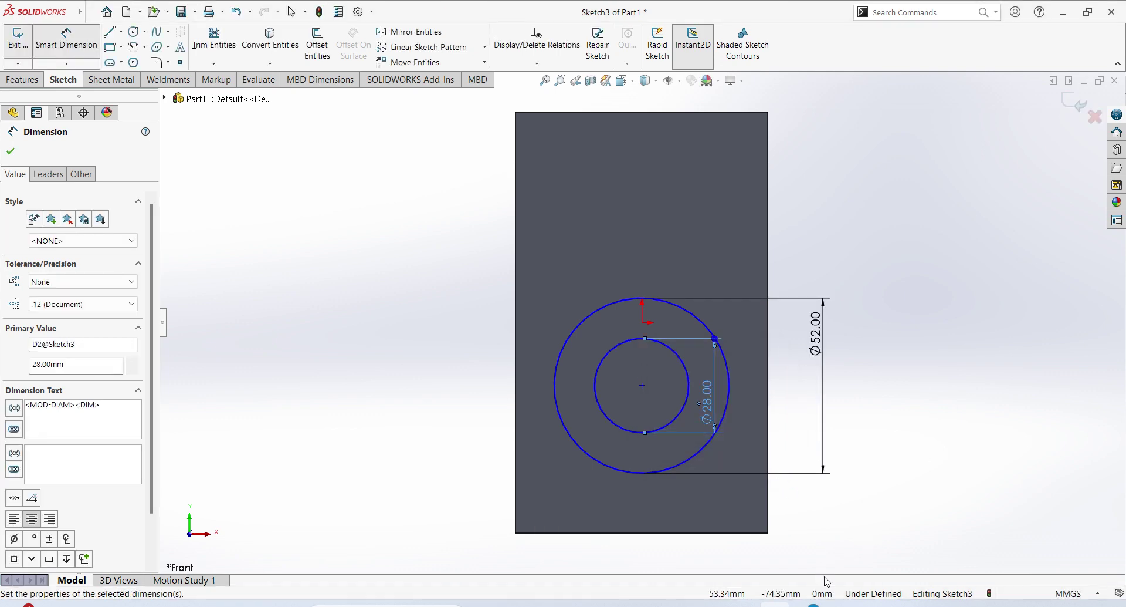
{"action": "left_click", "coordinate": [743, 604]}
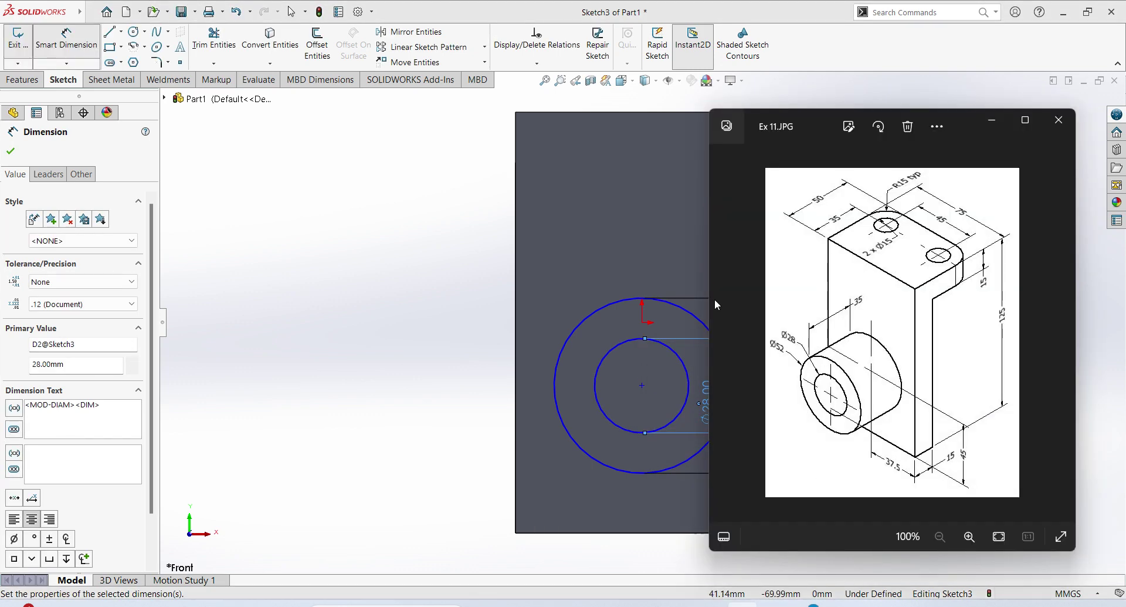
{"action": "left_click", "coordinate": [673, 246]}
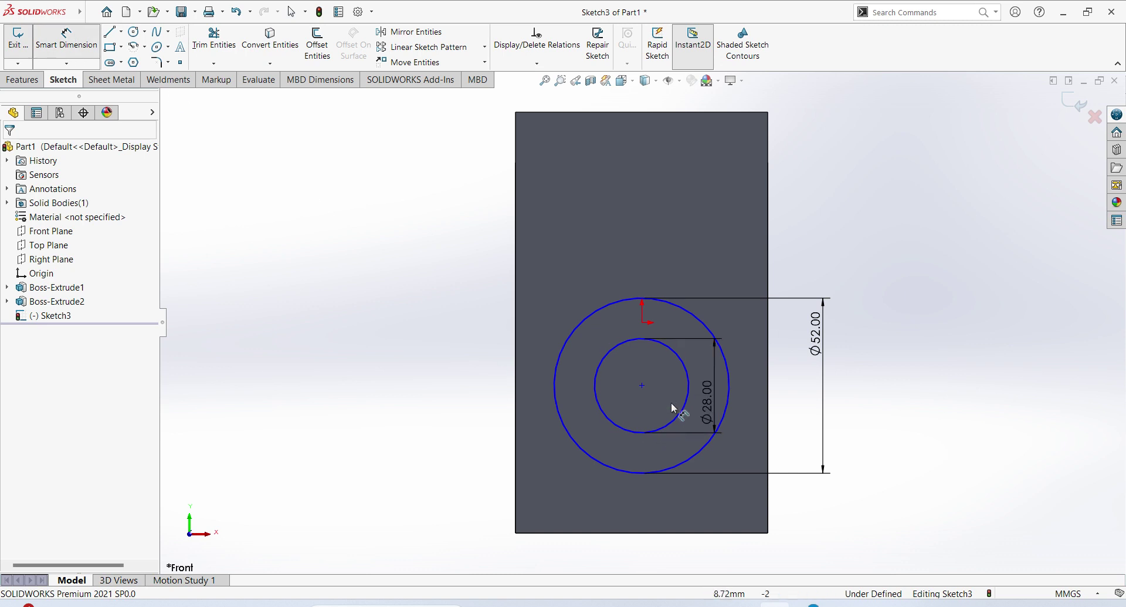
{"action": "double_click", "coordinate": [690, 412]}
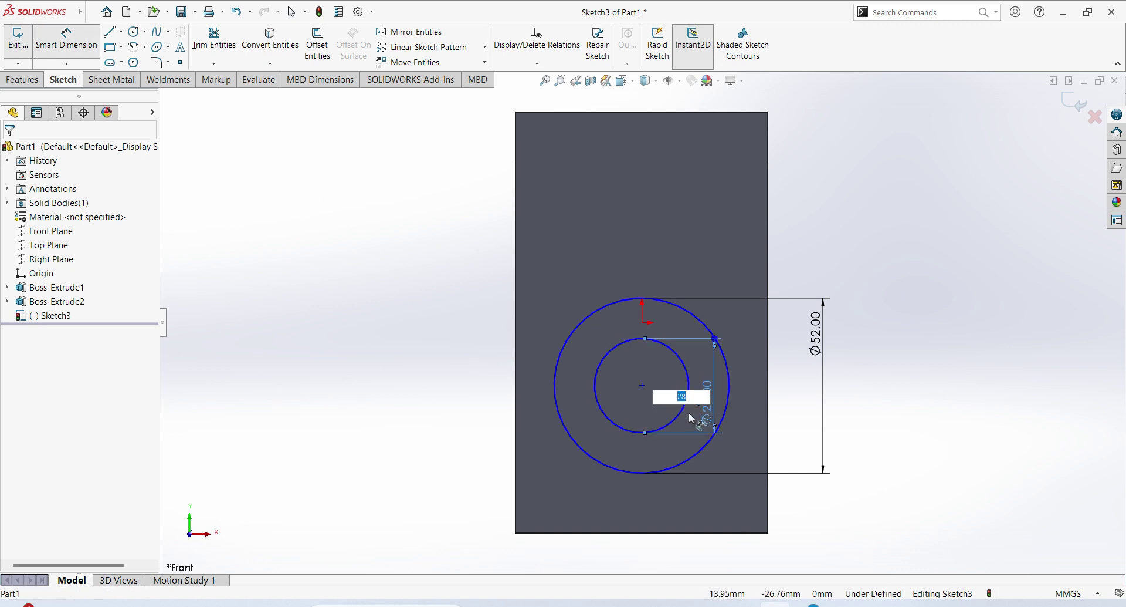
{"action": "key", "text": "Return"}
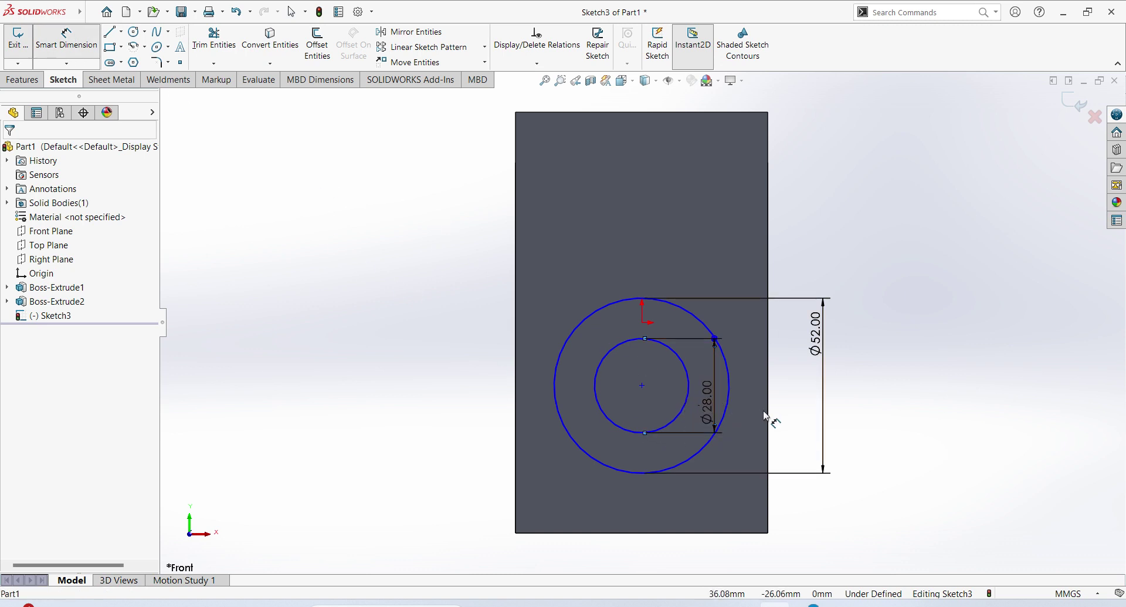
Dimension the height of the circles' centre above the plate's bottom edge to 45 mm
{"action": "left_click", "coordinate": [696, 532]}
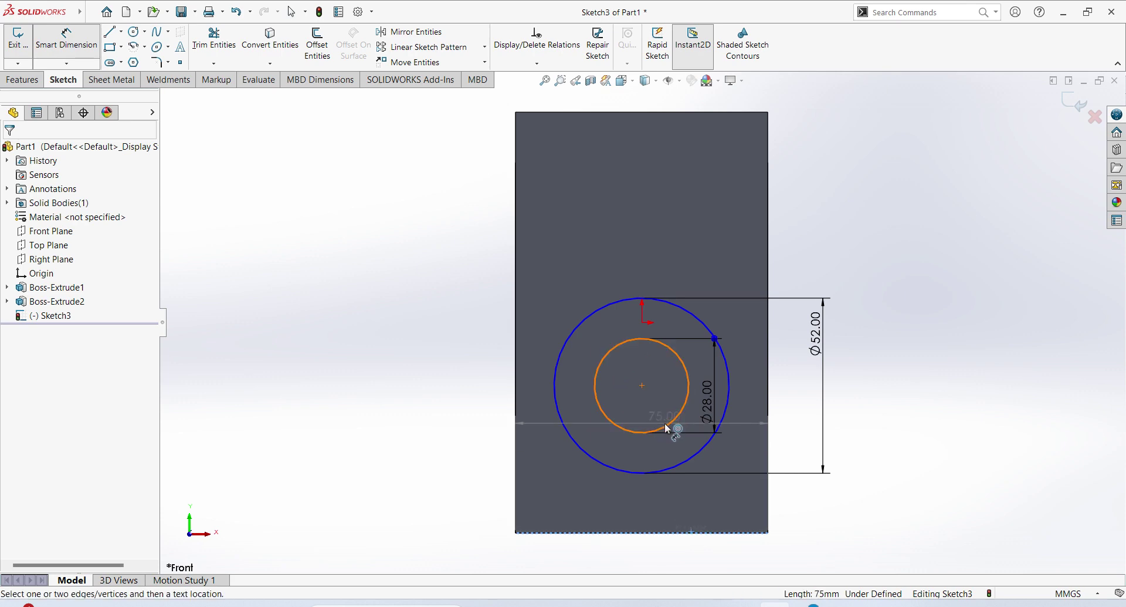
{"action": "left_click", "coordinate": [675, 424]}
{"action": "left_click", "coordinate": [471, 460]}
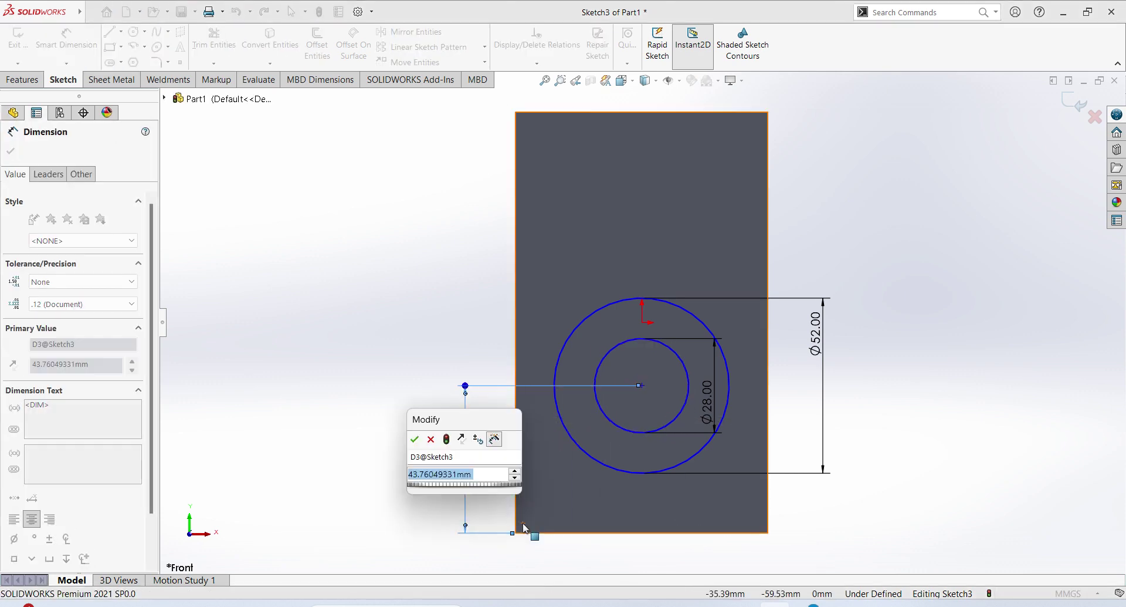
{"action": "type", "text": "45"}
{"action": "key", "text": "Return"}
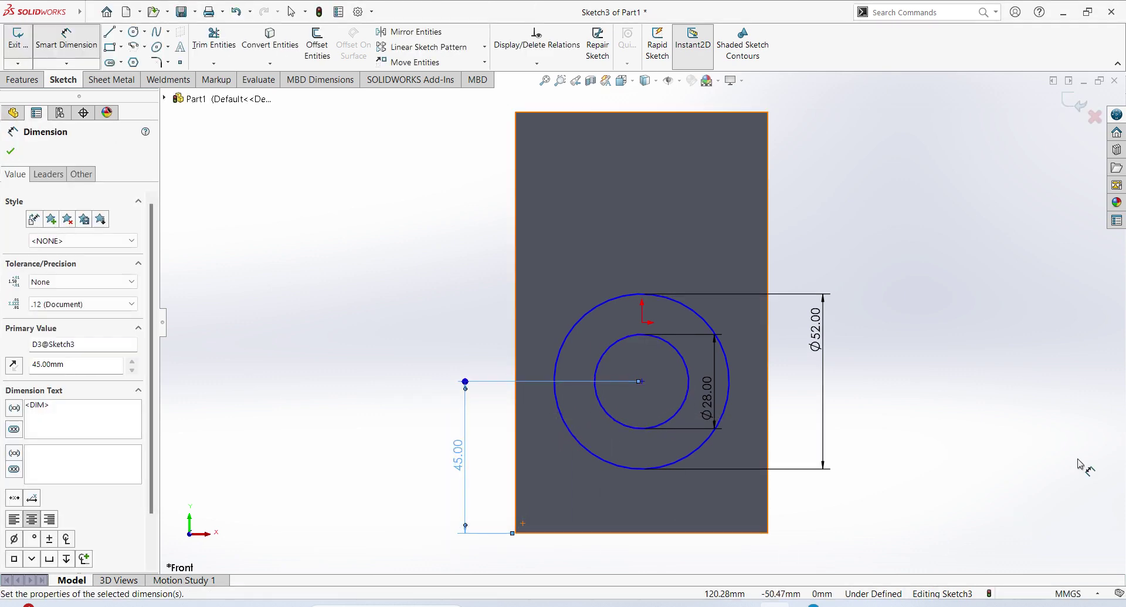
{"action": "left_click", "coordinate": [956, 431]}
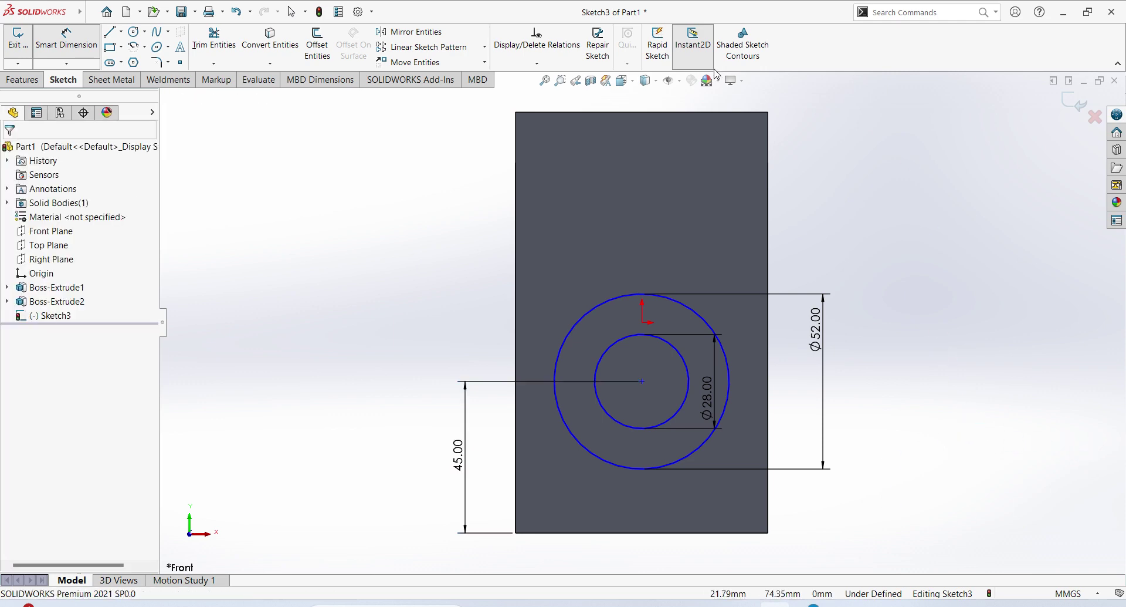
Dimension the circles' centre 37.5 mm from the plate's left edge and finish the sketch
{"action": "left_click", "coordinate": [517, 418]}
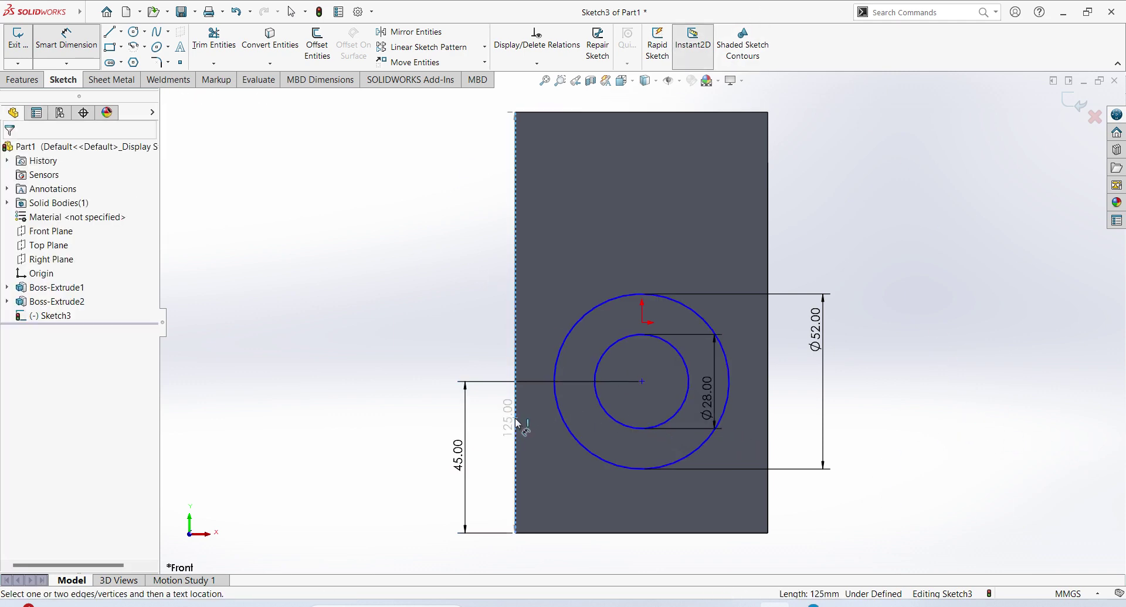
{"action": "left_click", "coordinate": [578, 440]}
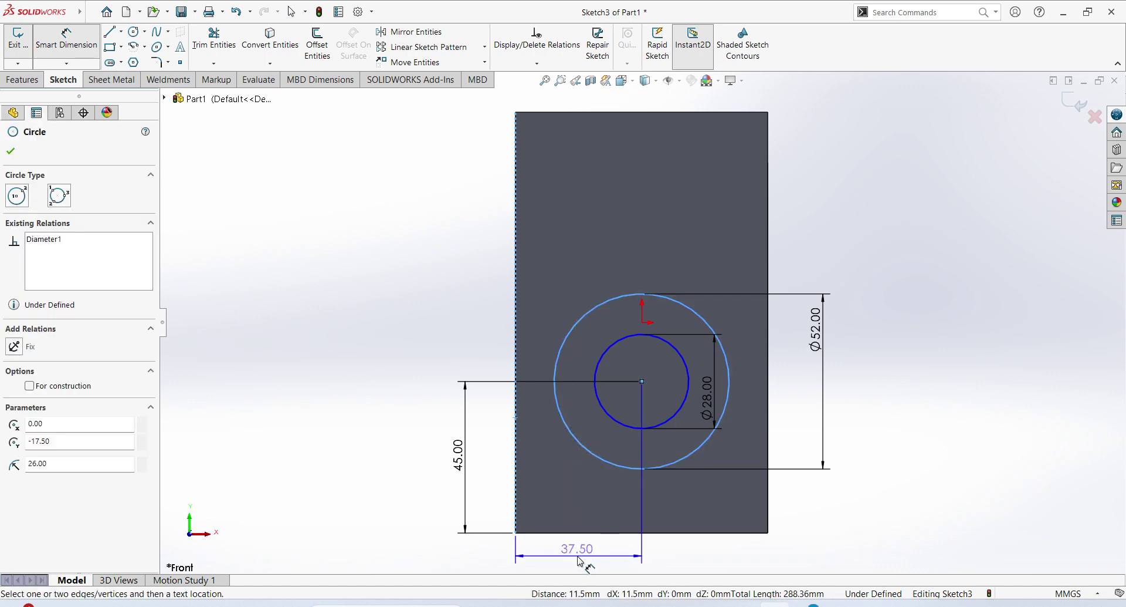
{"action": "left_click", "coordinate": [615, 557]}
{"action": "left_click", "coordinate": [528, 538]}
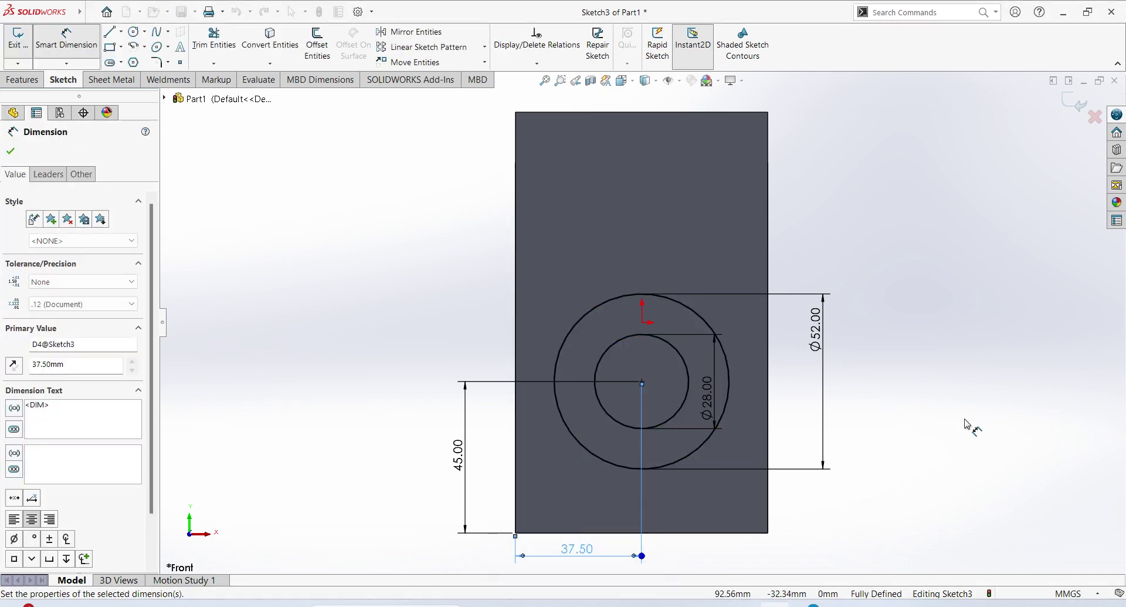
{"action": "left_click", "coordinate": [1076, 111]}
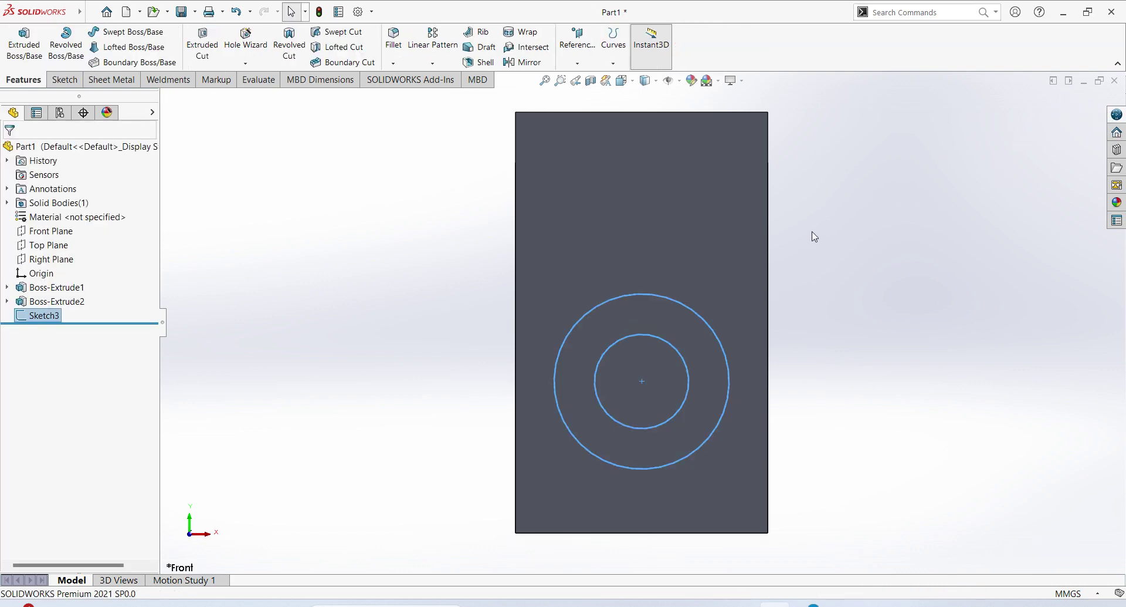
Extrude the ring between the two circles 35 mm outward as a blind boss, checking the depth against the reference drawing
{"action": "left_click", "coordinate": [26, 47]}
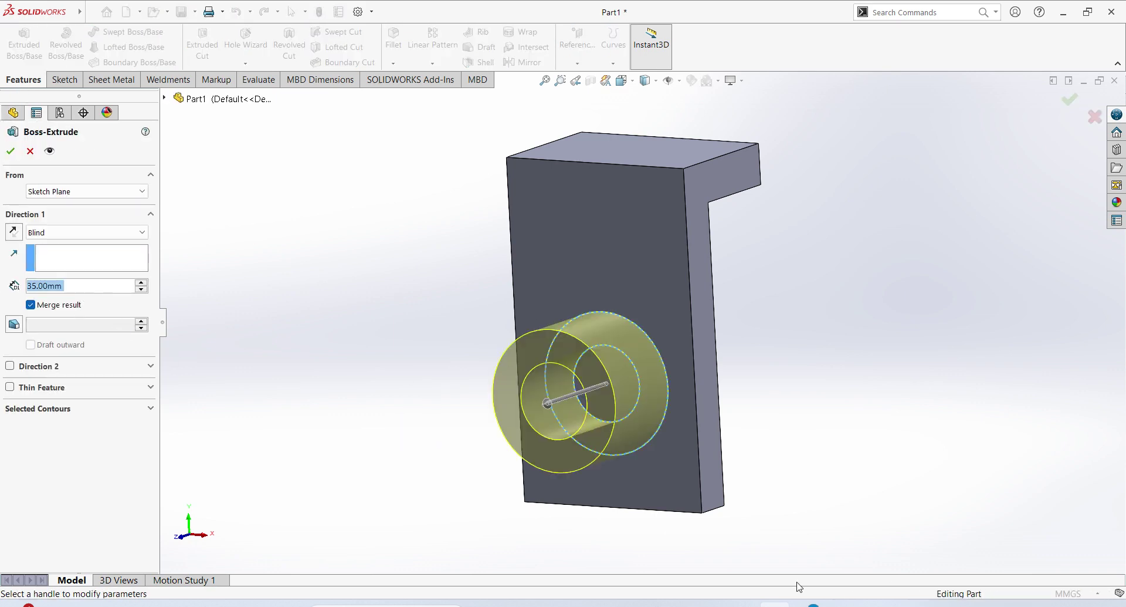
{"action": "left_click", "coordinate": [740, 605]}
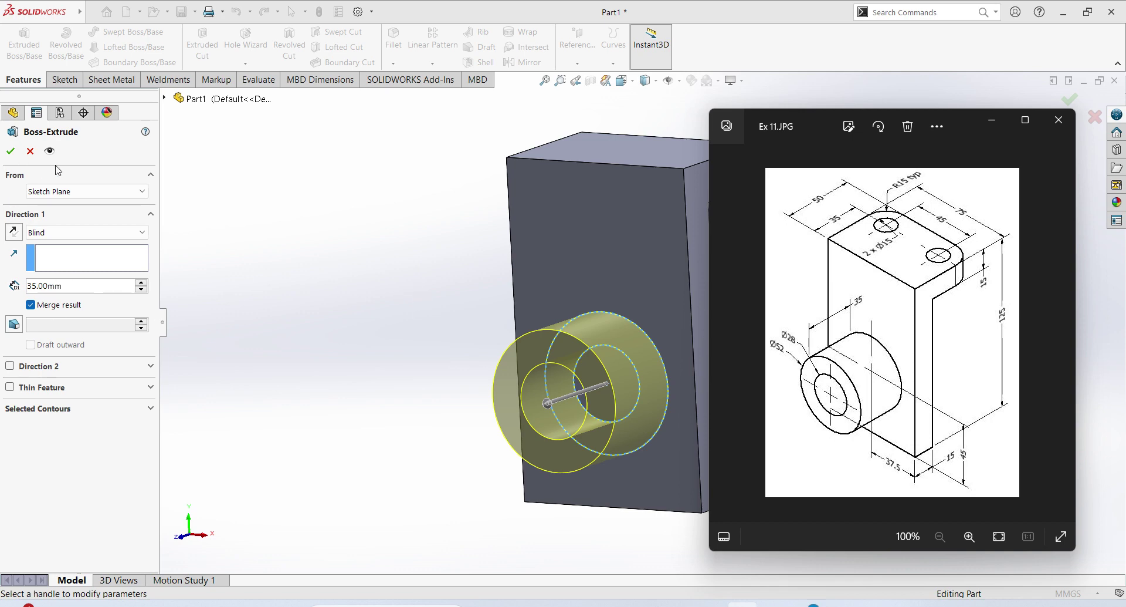
{"action": "left_click", "coordinate": [309, 232]}
{"action": "left_click", "coordinate": [10, 150]}
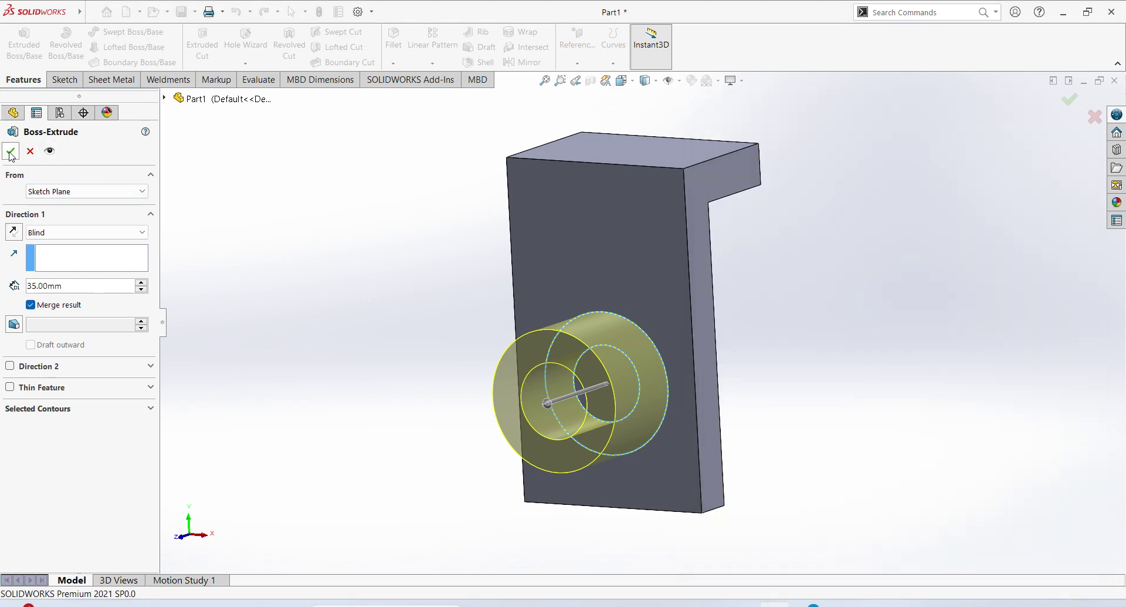
Inspect the finished boss from several angles and check the flange hole dimensions on the reference drawing
{"action": "left_click", "coordinate": [862, 323]}
{"action": "scroll", "coordinate": [745, 352], "scroll_direction": "up", "scroll_amount": 4}
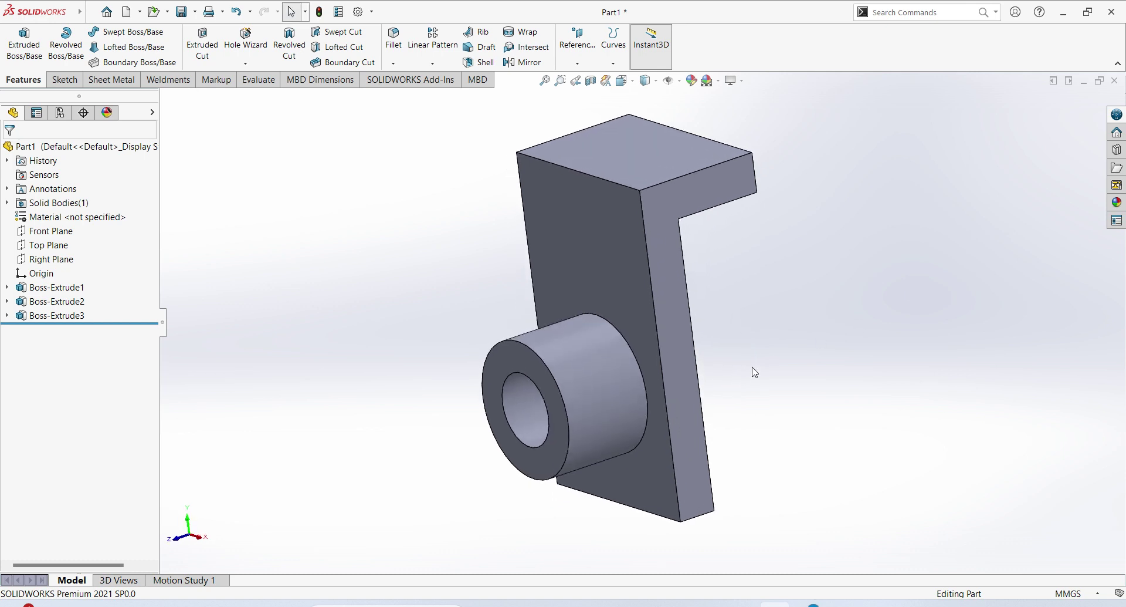
{"action": "middle_click_drag", "start_coordinate": [749, 345], "coordinate": [775, 380]}
{"action": "scroll", "coordinate": [647, 223], "scroll_direction": "down", "scroll_amount": 3}
{"action": "scroll", "coordinate": [677, 259], "scroll_direction": "up", "scroll_amount": 2}
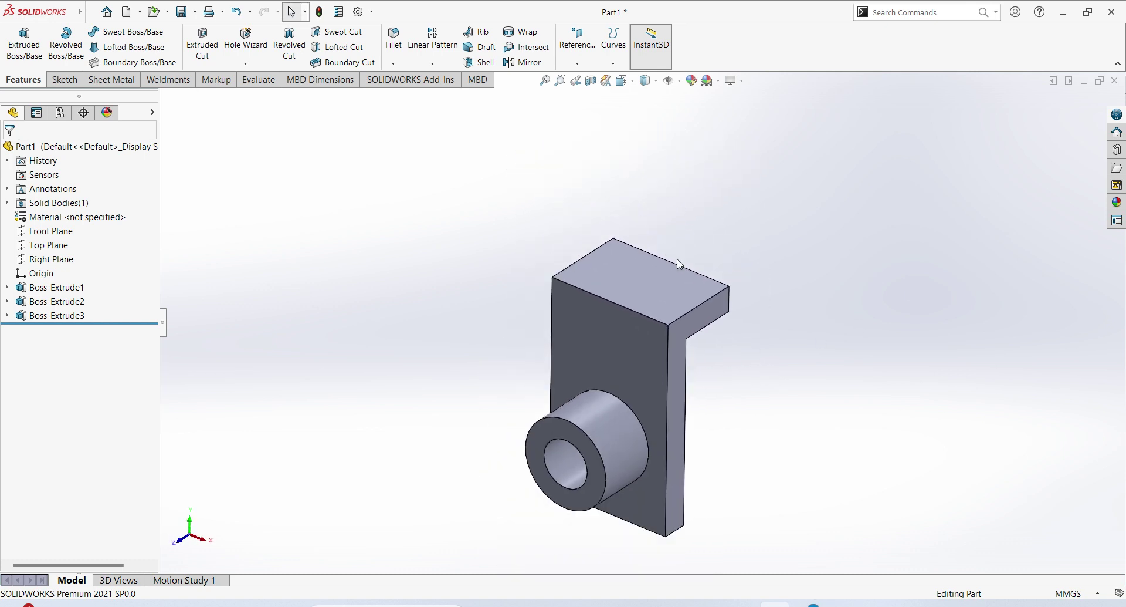
{"action": "middle_click_drag", "start_coordinate": [779, 318], "coordinate": [745, 340]}
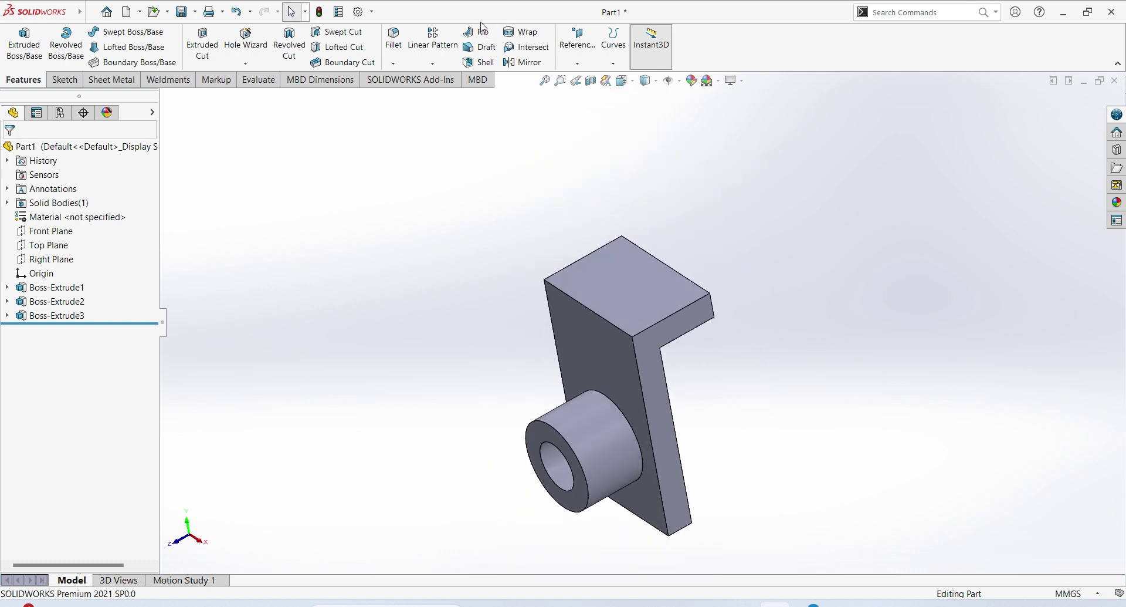
{"action": "left_click", "coordinate": [743, 605]}
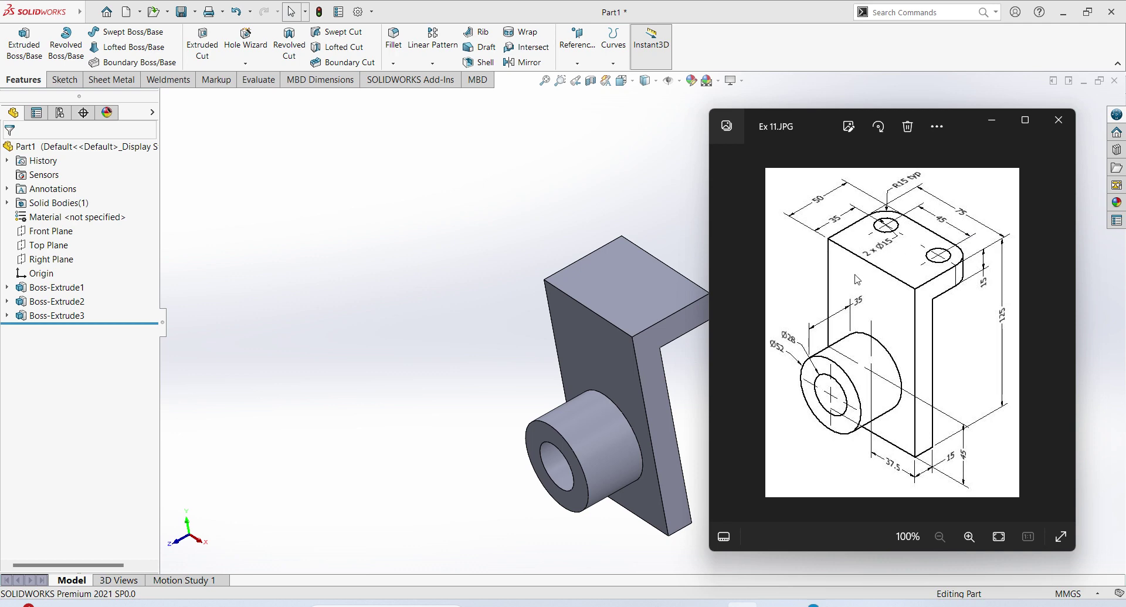
Start a sketch on the flange's top face and draw a circle about 18 mm in diameter near its rear left corner
{"action": "left_click", "coordinate": [625, 290]}
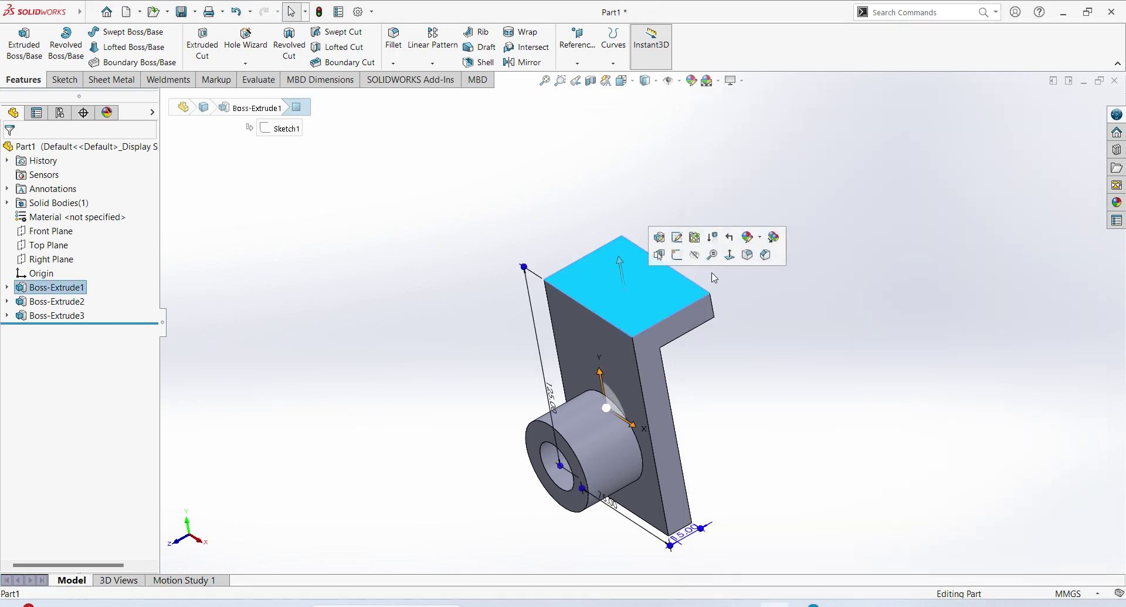
{"action": "left_click", "coordinate": [709, 271]}
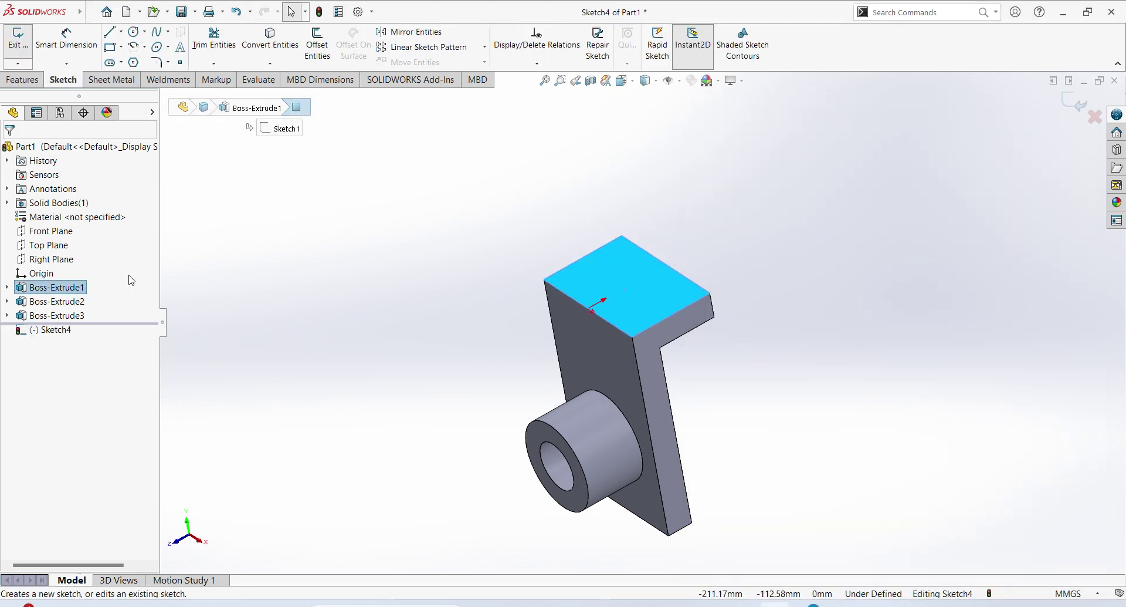
{"action": "left_click", "coordinate": [44, 330]}
{"action": "left_click", "coordinate": [120, 297]}
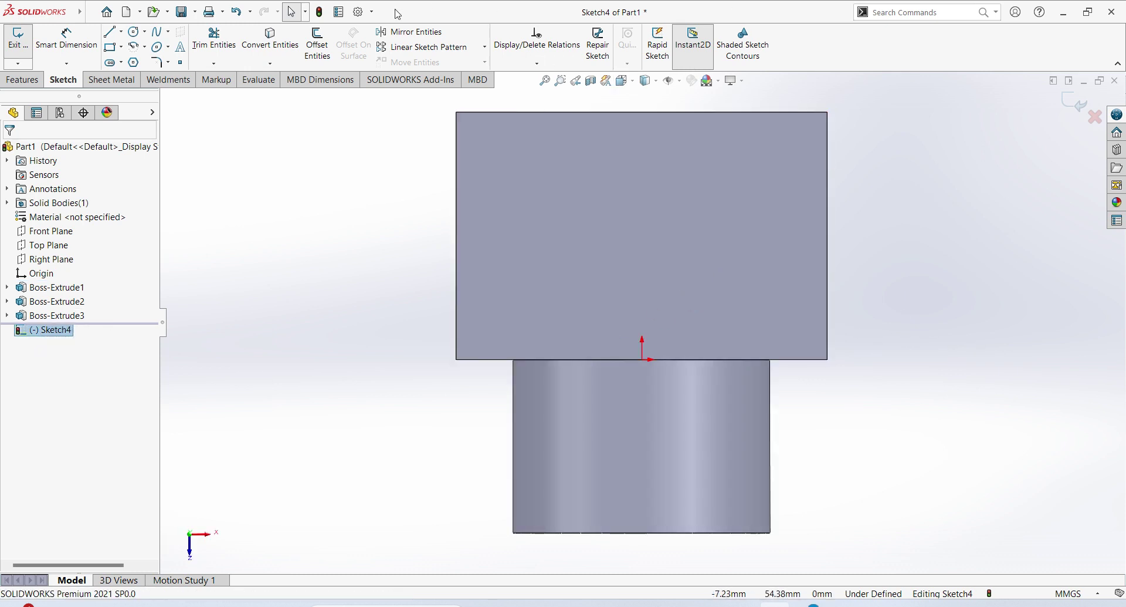
{"action": "scroll", "coordinate": [711, 312], "scroll_direction": "up", "scroll_amount": 4}
{"action": "scroll", "coordinate": [682, 196], "scroll_direction": "down", "scroll_amount": 1}
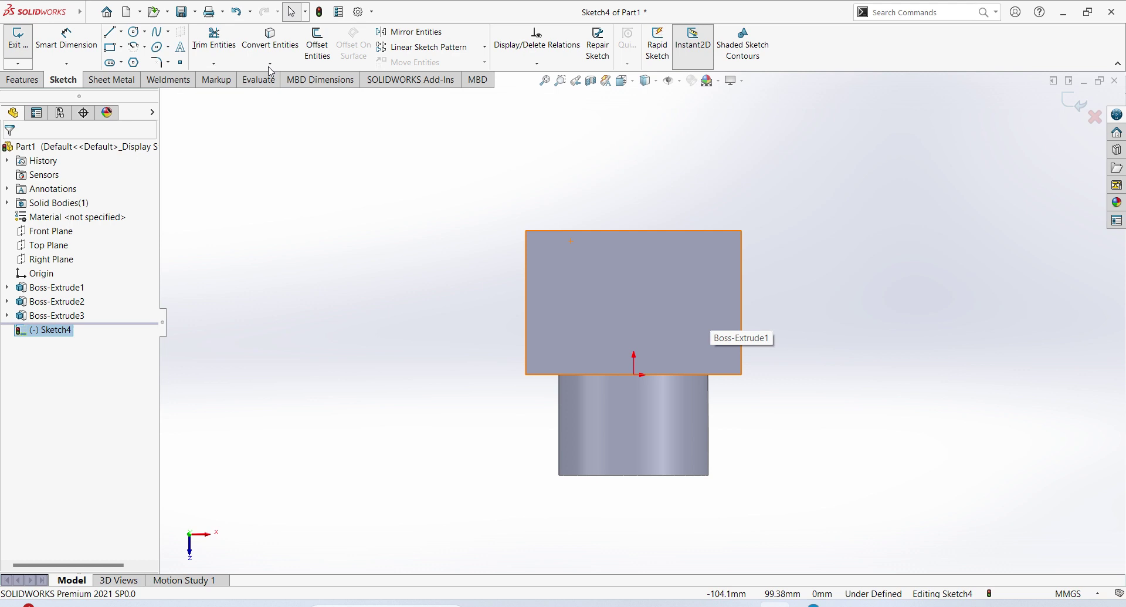
{"action": "left_click", "coordinate": [134, 32]}
{"action": "left_click", "coordinate": [577, 276]}
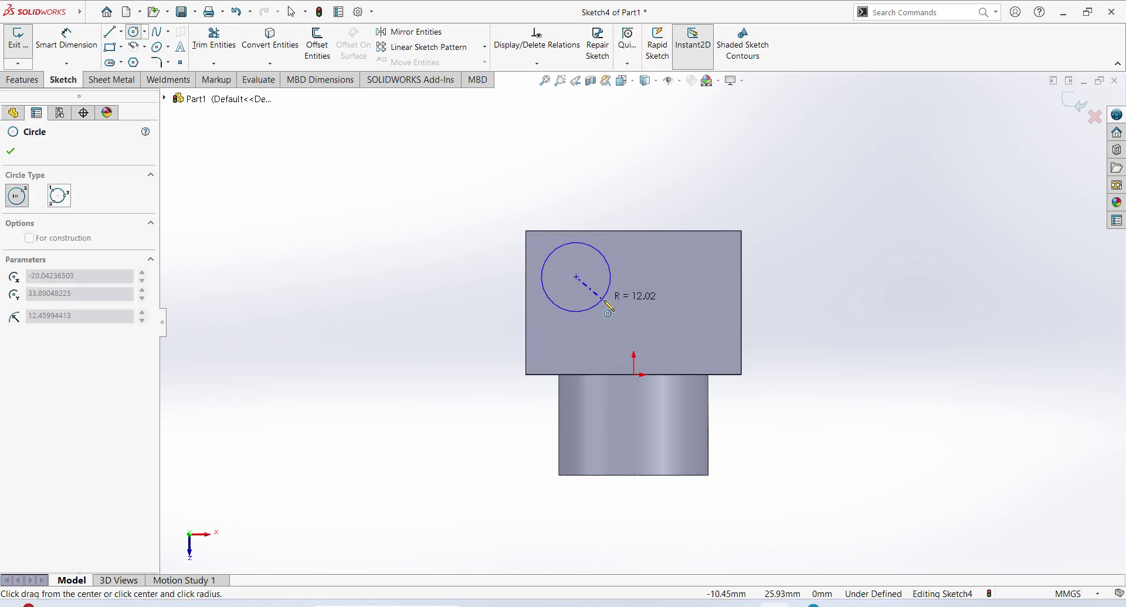
{"action": "left_click", "coordinate": [595, 294]}
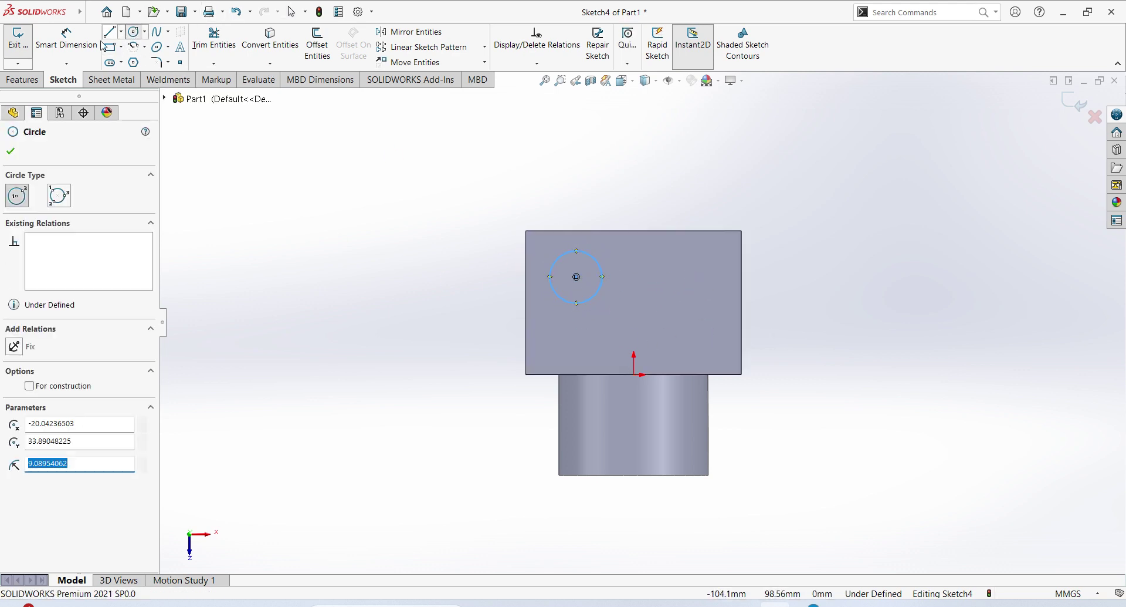
Dimension the circle's diameter to 15 mm
{"action": "left_click", "coordinate": [70, 42]}
{"action": "left_click", "coordinate": [594, 265]}
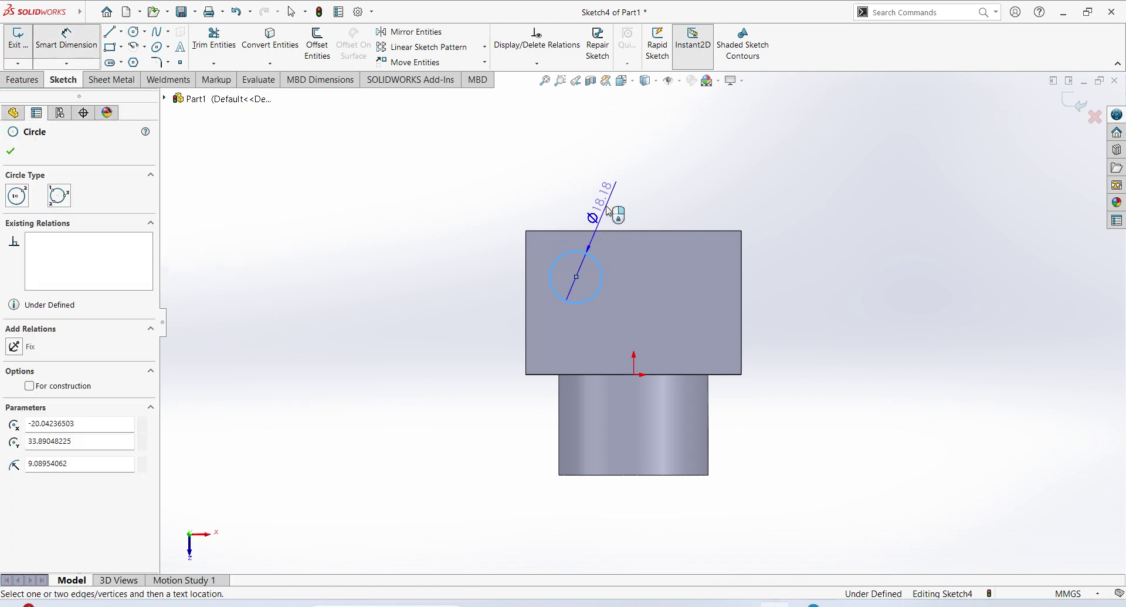
{"action": "left_click", "coordinate": [626, 254]}
{"action": "type", "text": "15"}
{"action": "key", "text": "Return"}
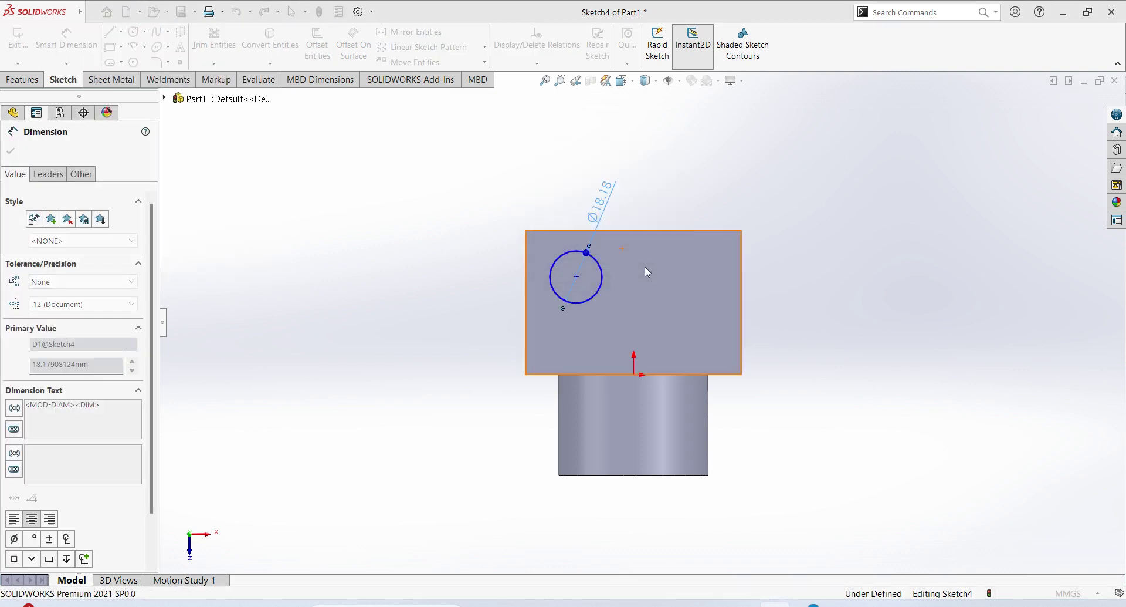
{"action": "left_click", "coordinate": [915, 365]}
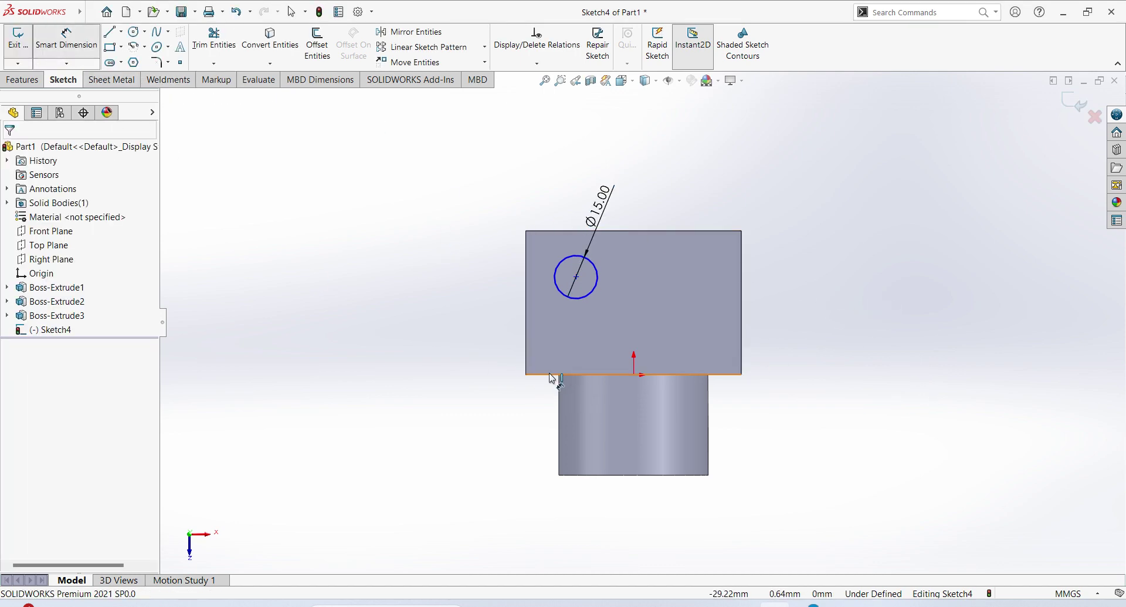
Dimension the circle's centre 35 mm from the flange edge on the boss side
{"action": "left_click", "coordinate": [589, 375]}
{"action": "left_click", "coordinate": [567, 298]}
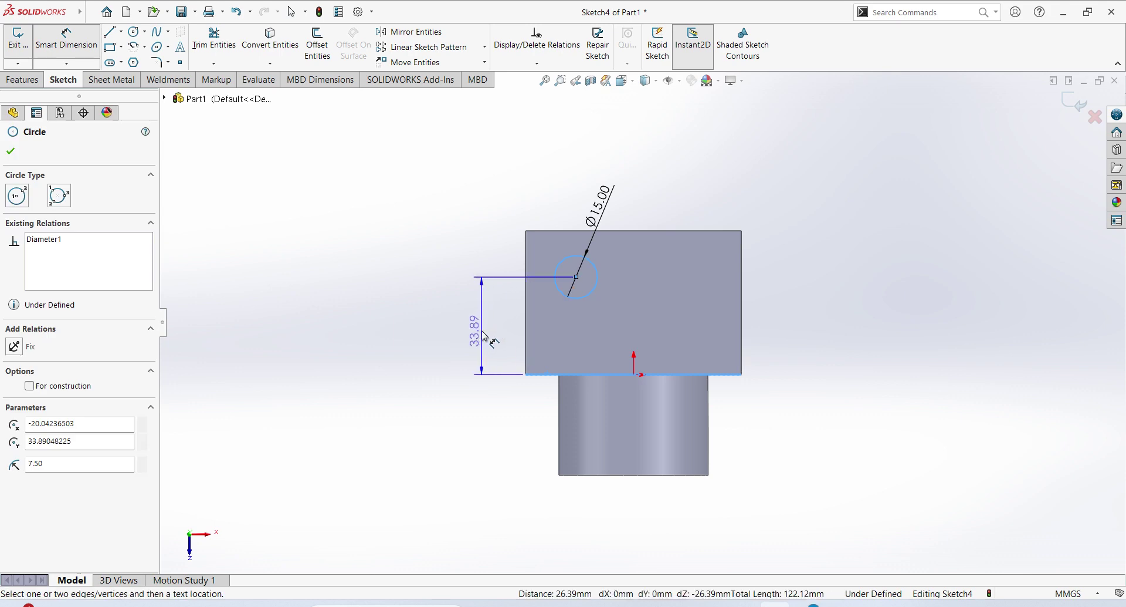
{"action": "left_click", "coordinate": [481, 325]}
{"action": "type", "text": "35"}
{"action": "key", "text": "Return"}
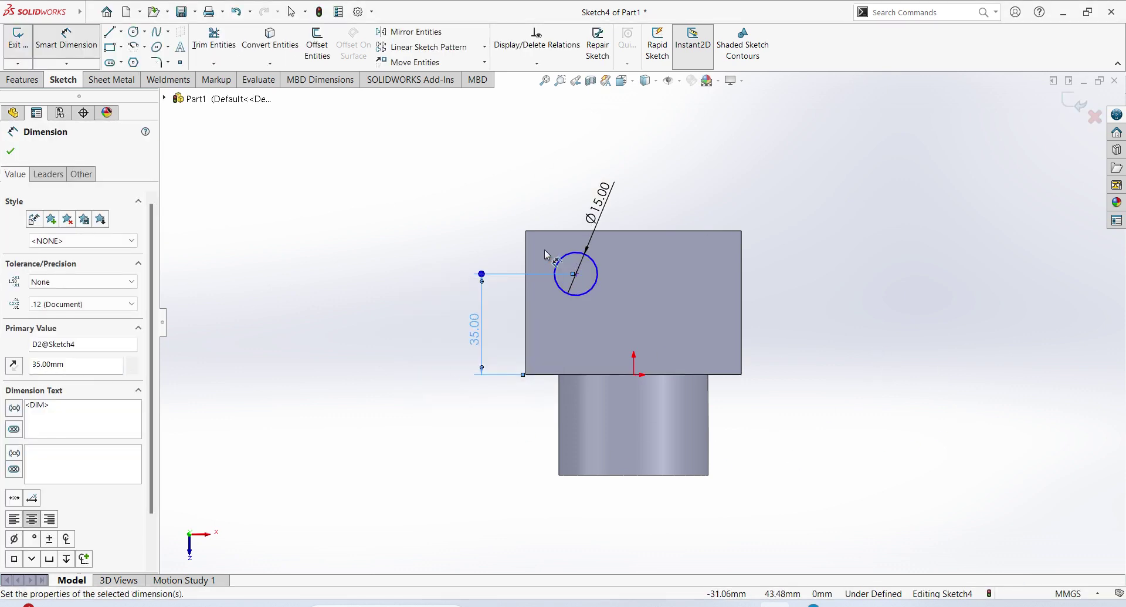
Dimension the circle's centre 15 mm from the flange's left edge
{"action": "left_click", "coordinate": [526, 252]}
{"action": "left_click", "coordinate": [566, 260]}
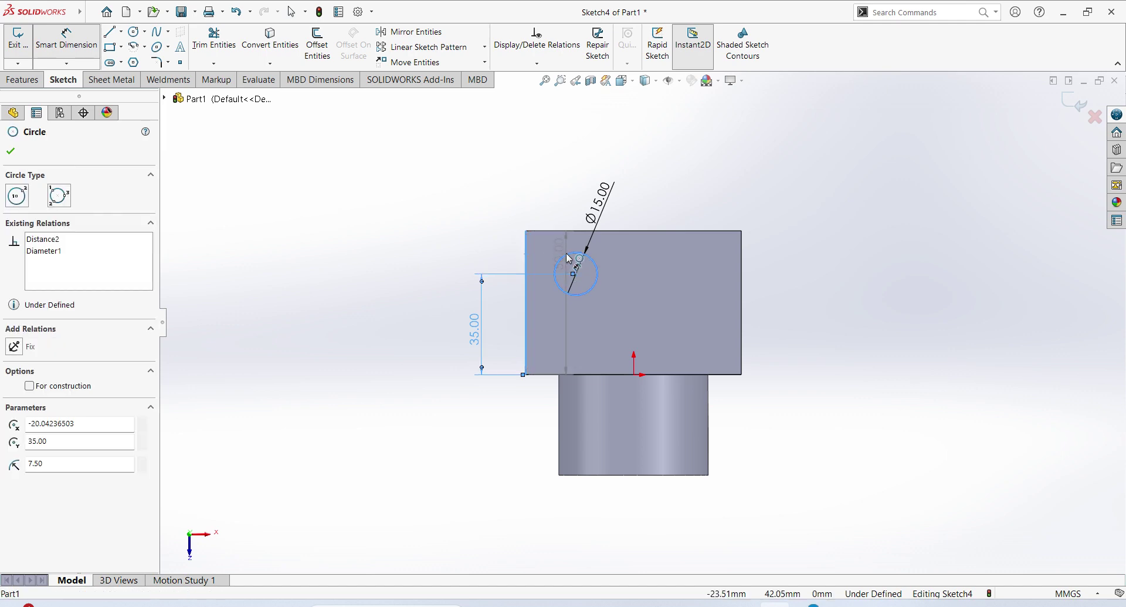
{"action": "left_click", "coordinate": [551, 211]}
{"action": "type", "text": "15"}
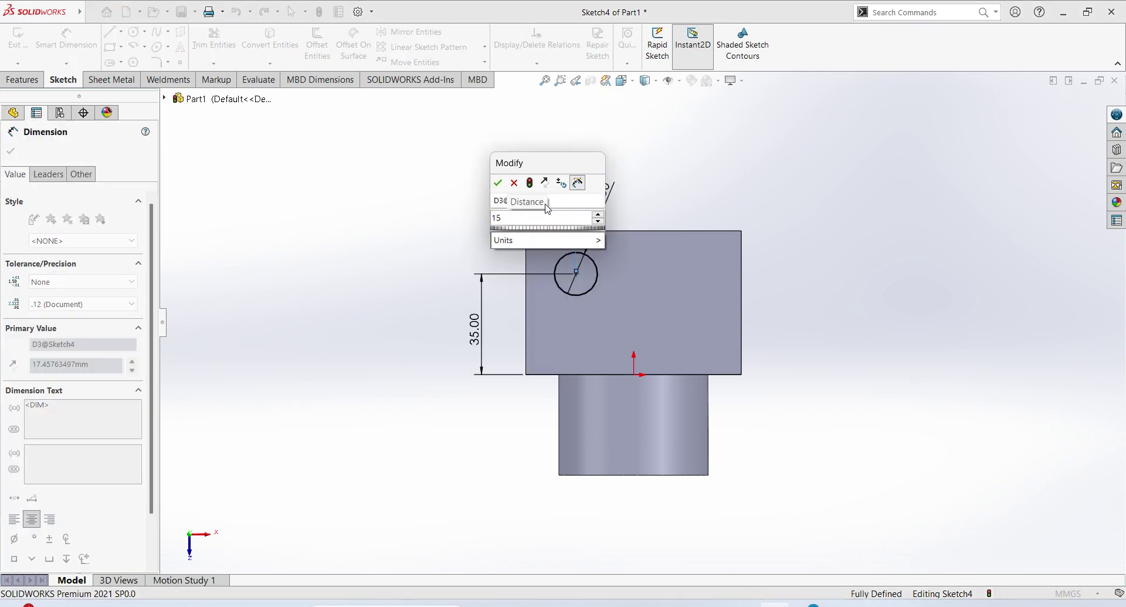
{"action": "key", "text": "Return"}
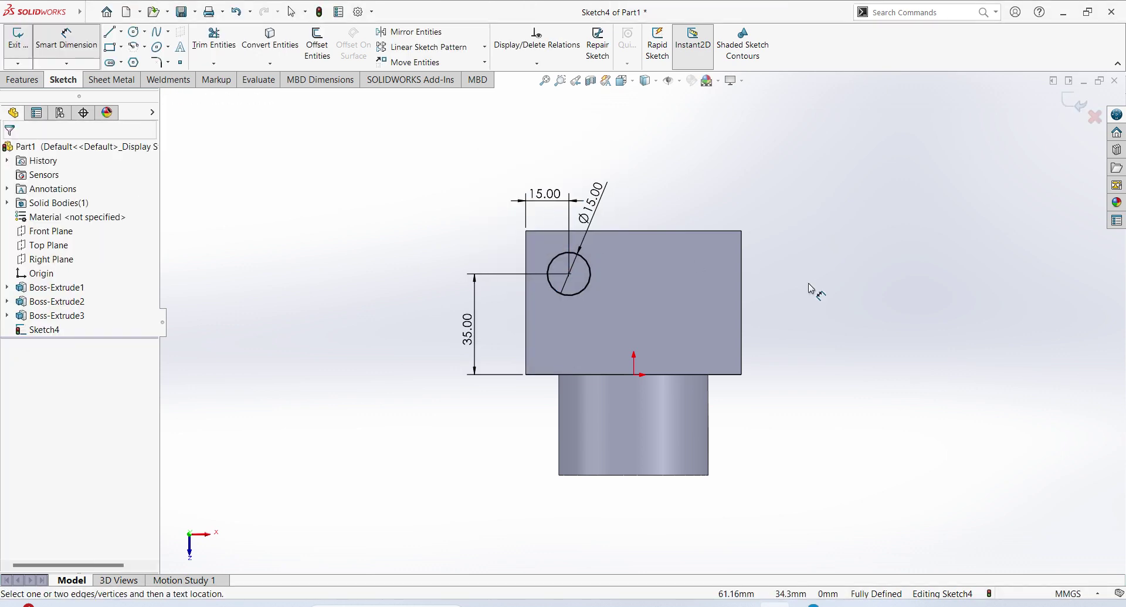
Finish the sketch and cut the circle through the flange with a 35 mm blind extruded cut
{"action": "left_click", "coordinate": [1075, 119]}
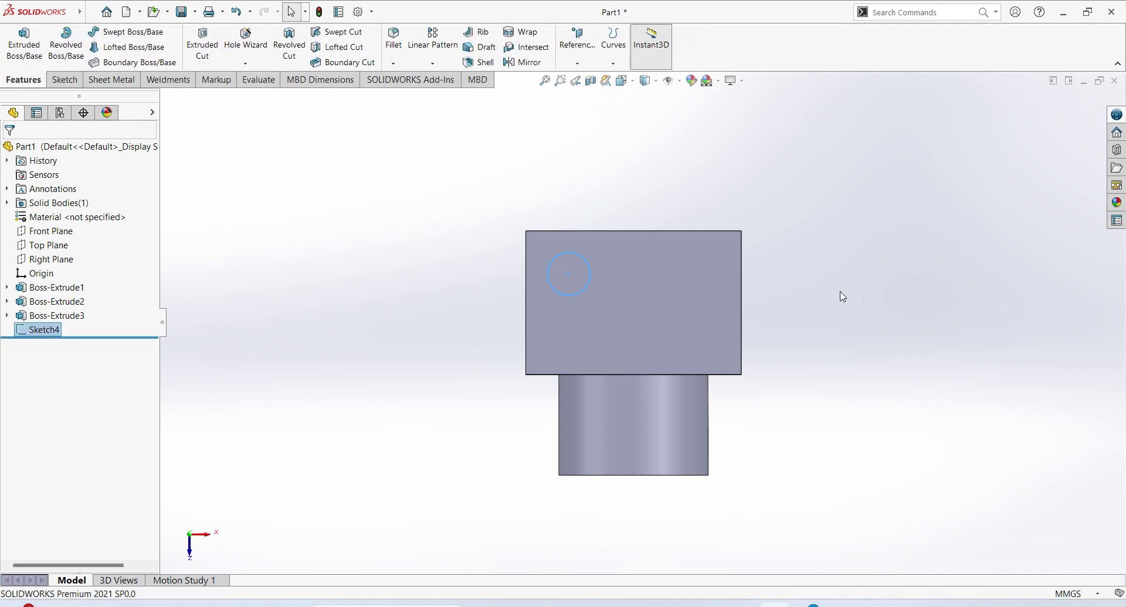
{"action": "left_click", "coordinate": [202, 44]}
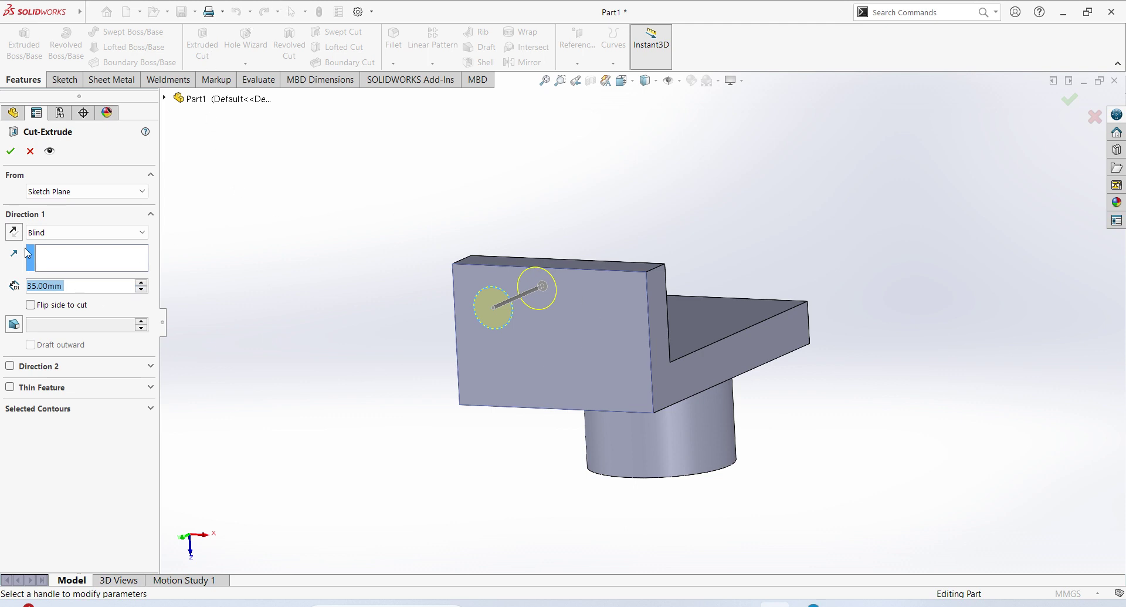
{"action": "left_click", "coordinate": [10, 151]}
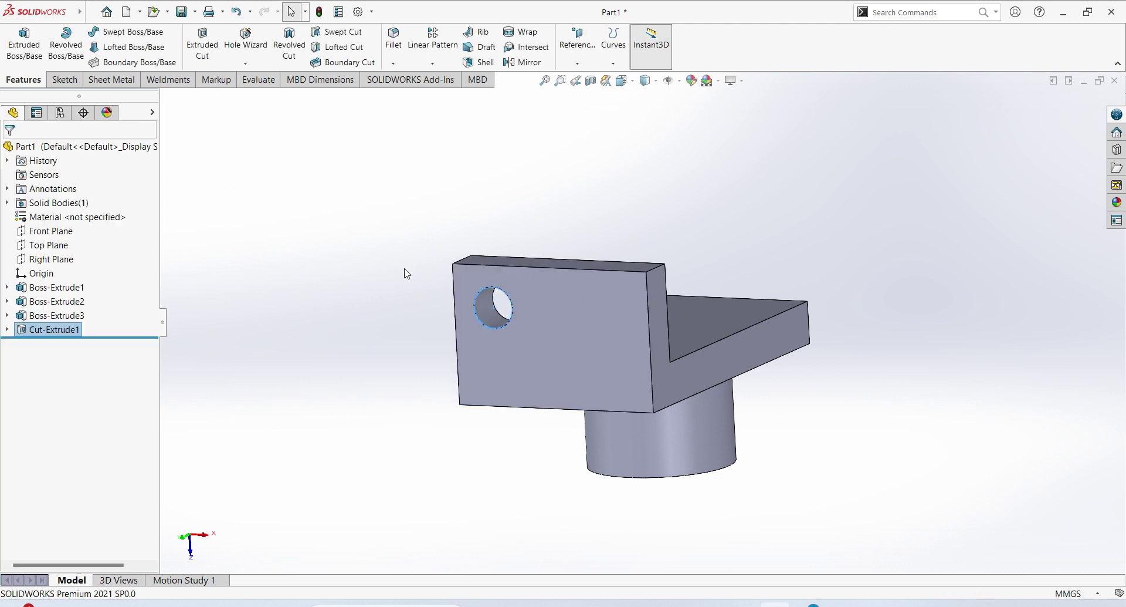
Compare the default planes' positions on the part to choose a mirror plane for the flange hole
{"action": "left_click", "coordinate": [44, 252]}
{"action": "middle_click_drag", "start_coordinate": [884, 408], "coordinate": [885, 453]}
{"action": "left_click", "coordinate": [51, 231]}
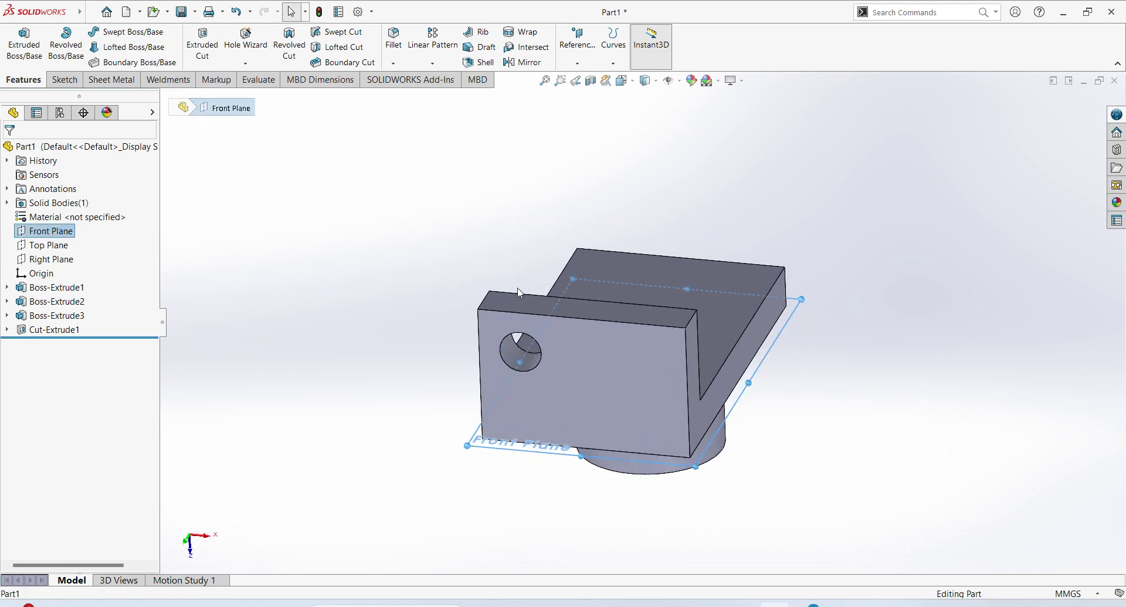
{"action": "left_click", "coordinate": [51, 258]}
{"action": "middle_click_drag", "start_coordinate": [357, 226], "coordinate": [369, 216]}
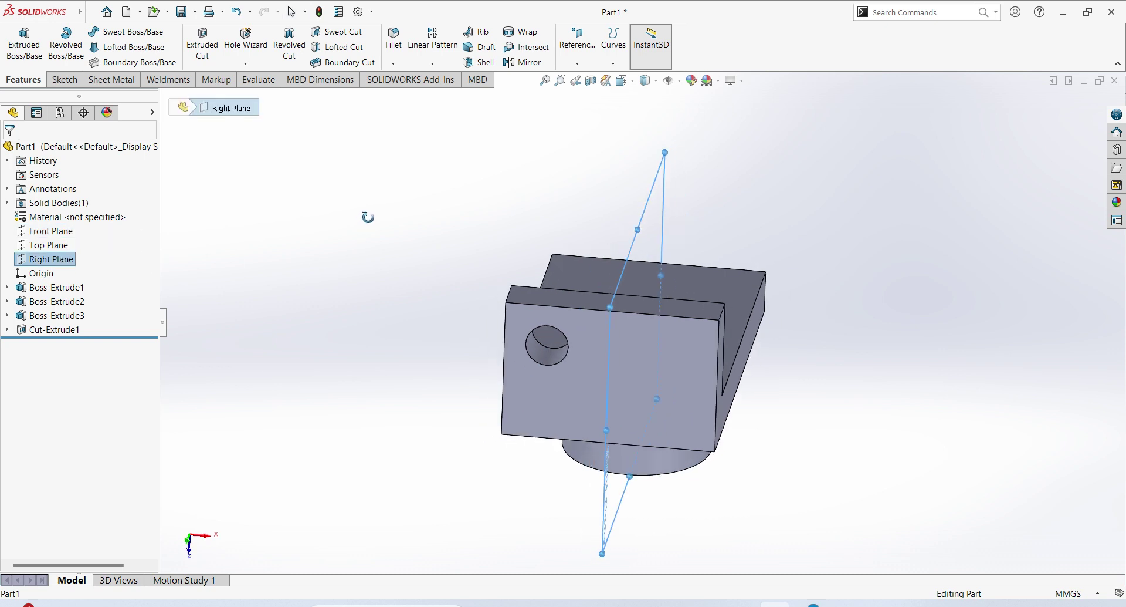
{"action": "left_click", "coordinate": [316, 298]}
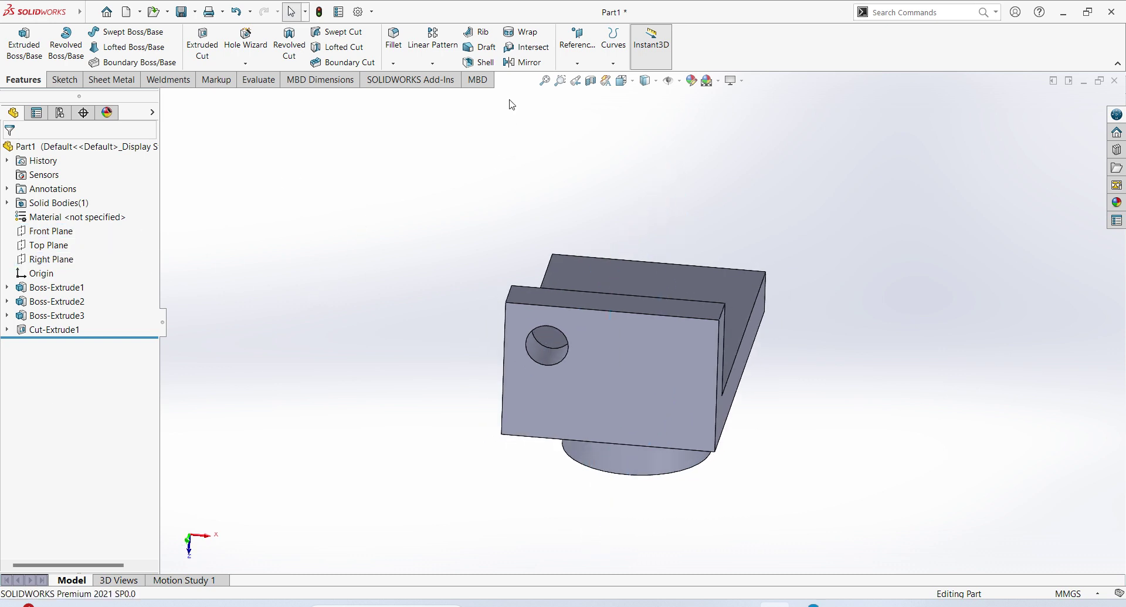
{"action": "left_click", "coordinate": [524, 62]}
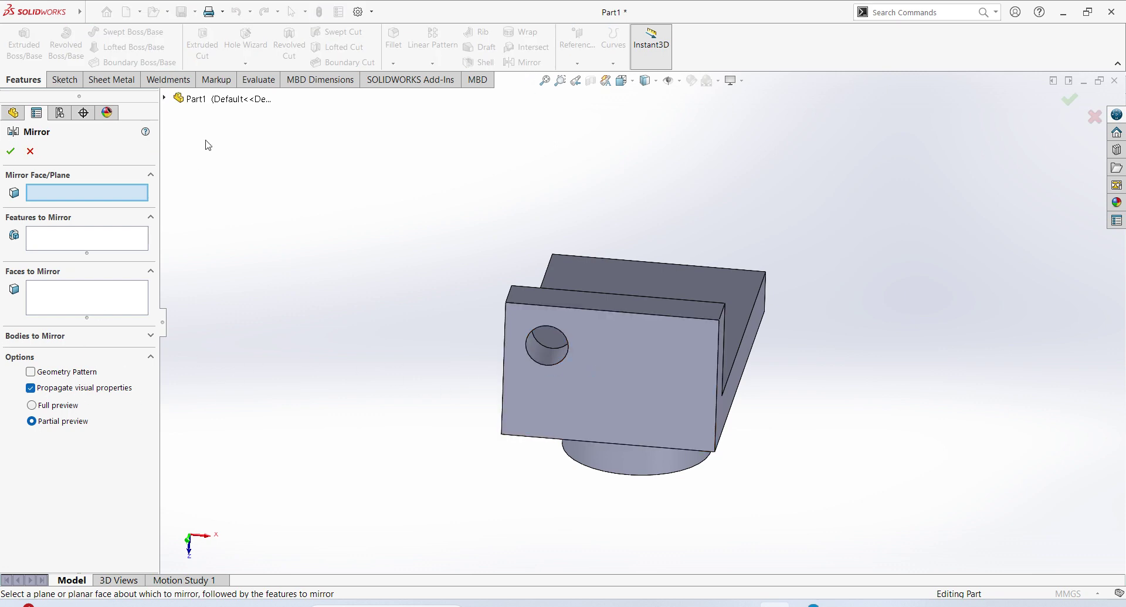
{"action": "left_click", "coordinate": [165, 98]}
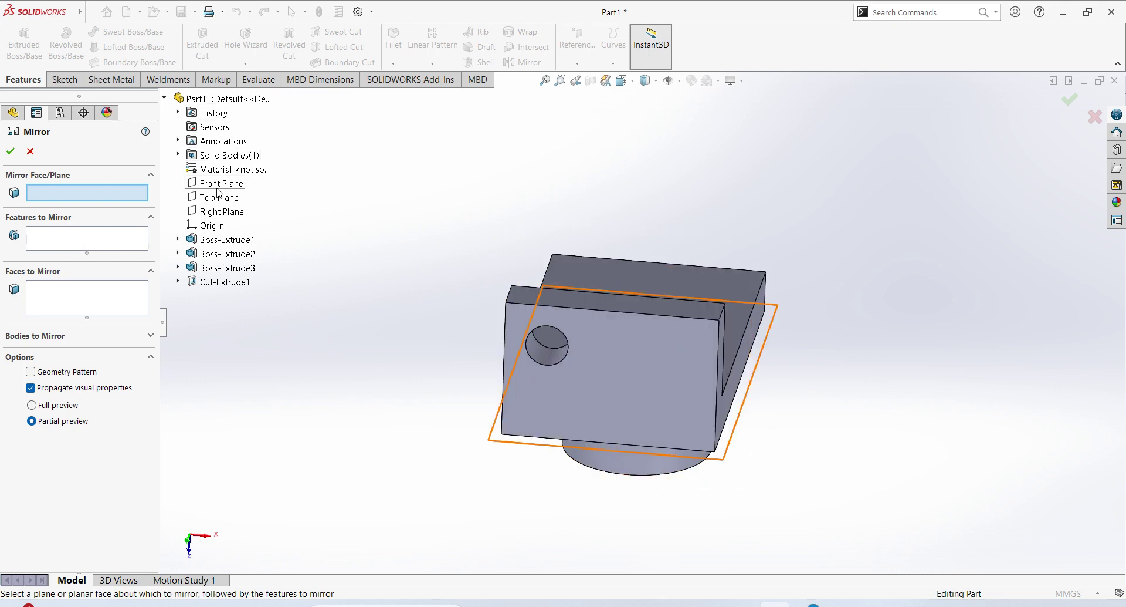
{"action": "left_click", "coordinate": [223, 213]}
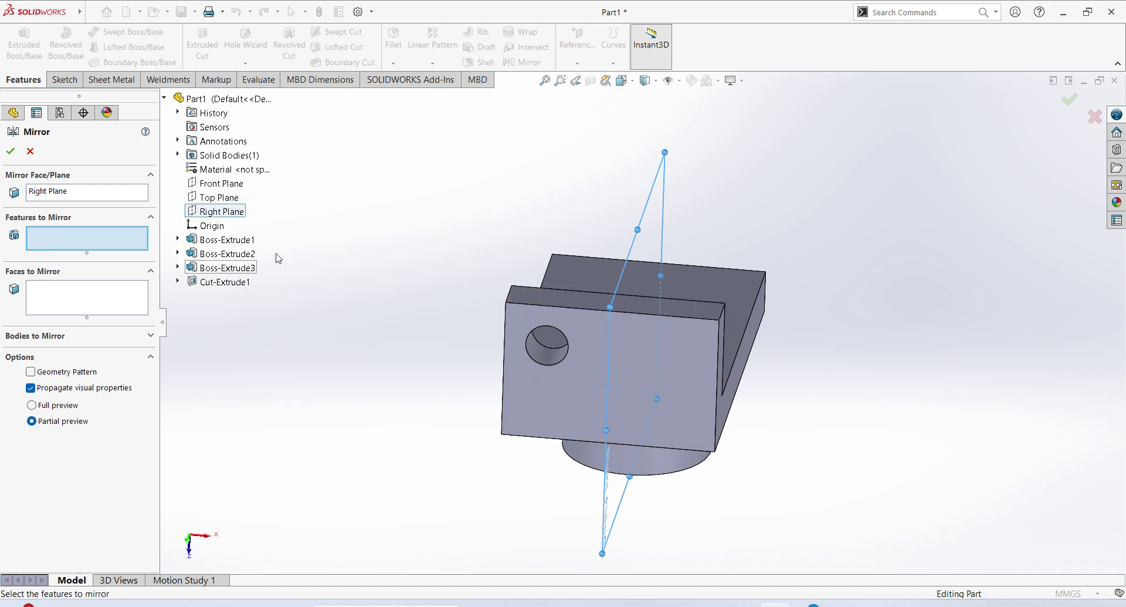
{"action": "left_click", "coordinate": [11, 151]}
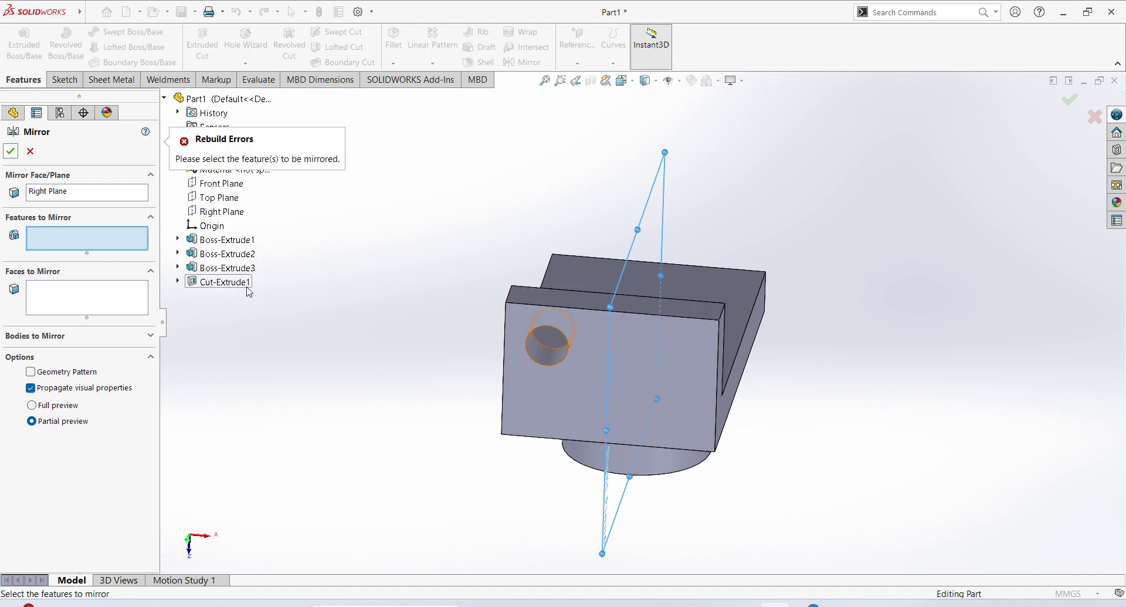
{"action": "key", "text": "Escape"}
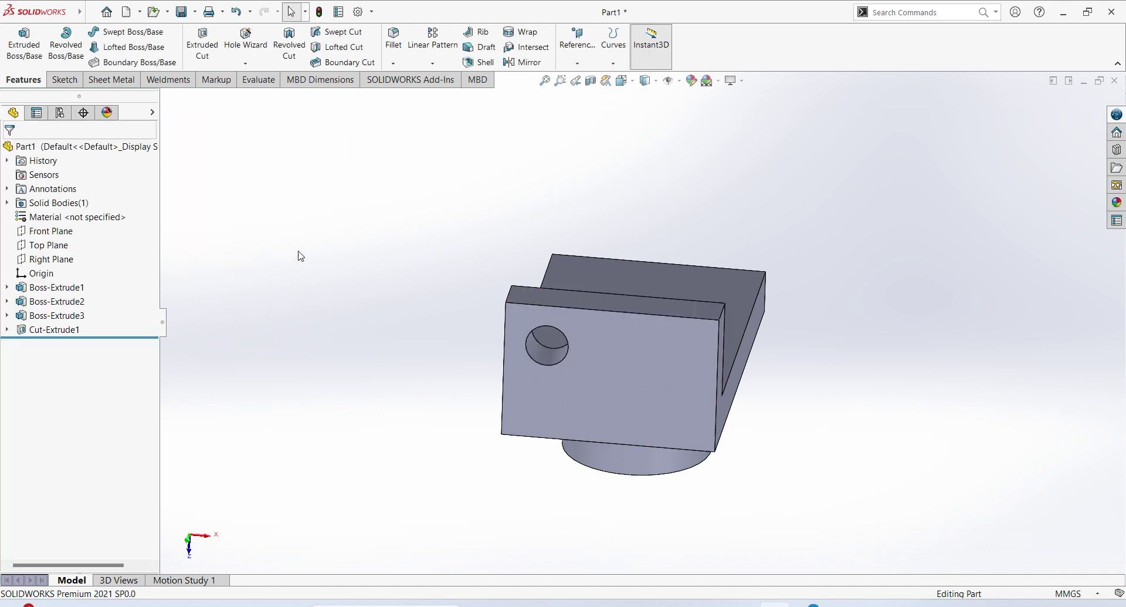
Mirror the flange hole cut about the Right Plane
{"action": "left_click", "coordinate": [61, 330]}
{"action": "left_click", "coordinate": [517, 62]}
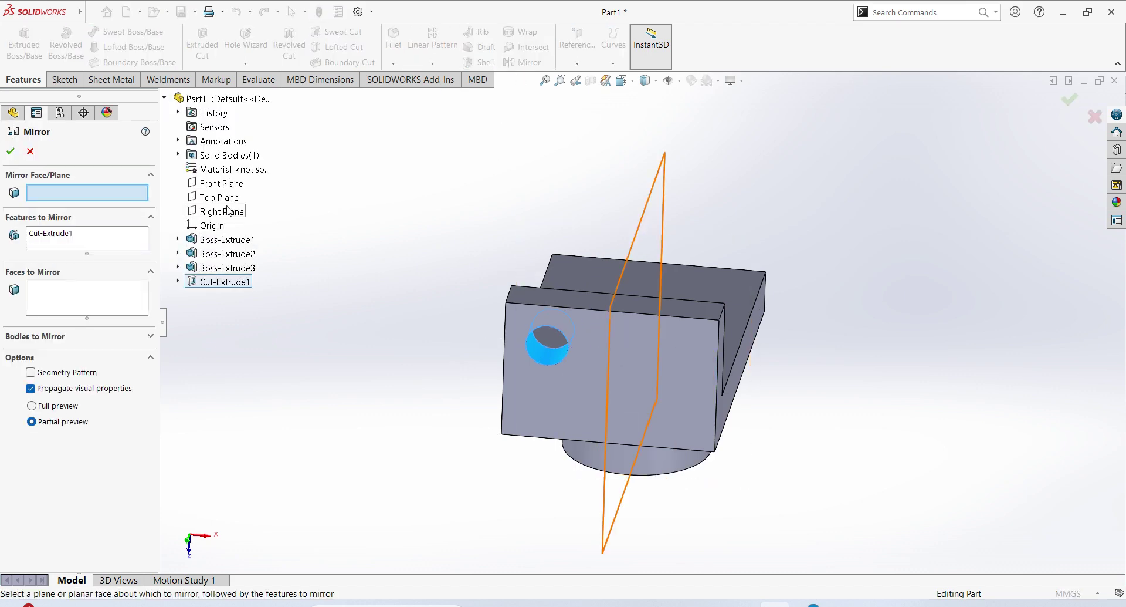
{"action": "left_click", "coordinate": [232, 212]}
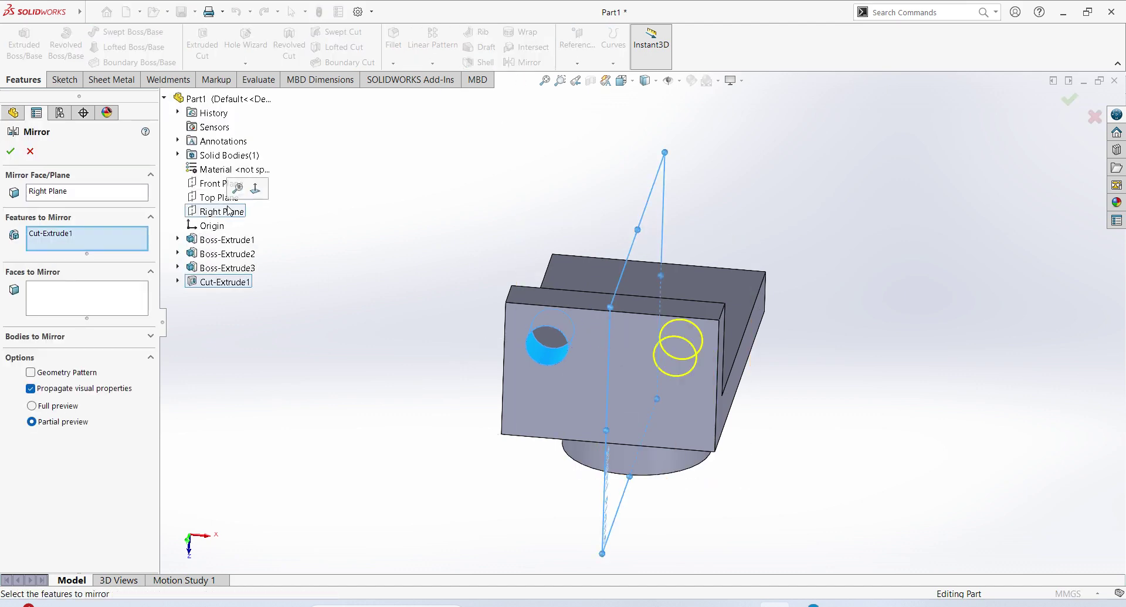
{"action": "left_click", "coordinate": [10, 152]}
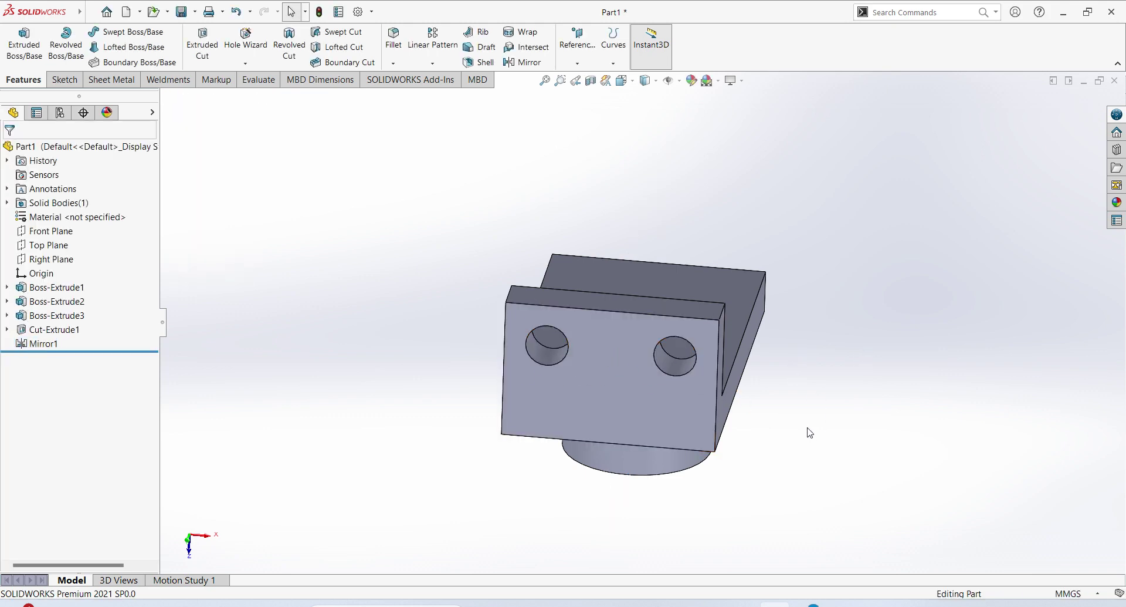
Inspect the two flange holes and check the flange's corner radius on the reference drawing
{"action": "middle_click_drag", "start_coordinate": [810, 432], "coordinate": [825, 389]}
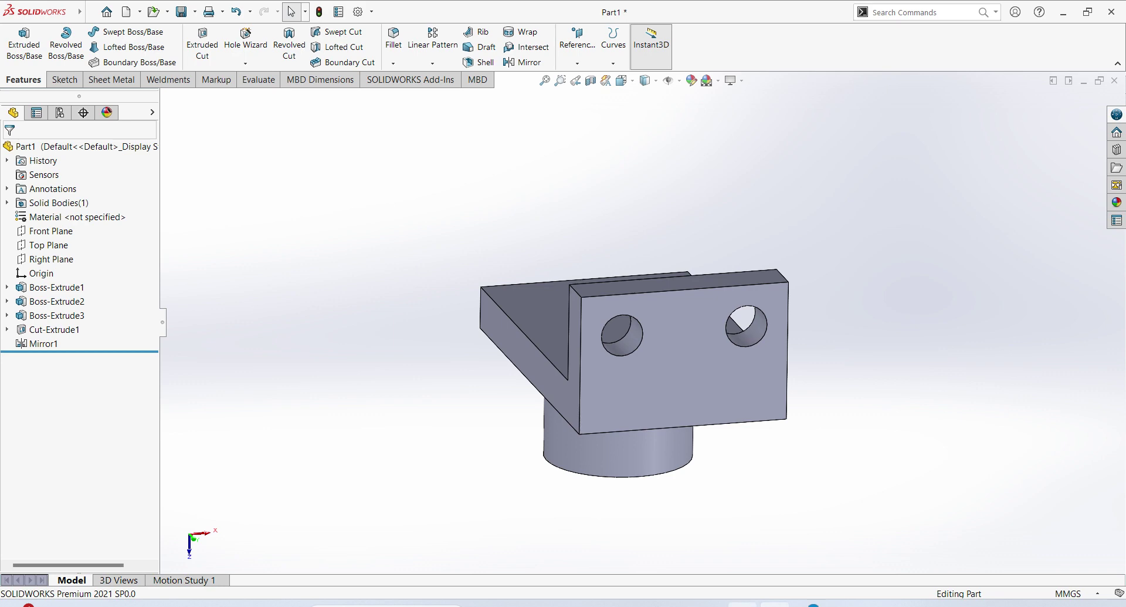
{"action": "left_click", "coordinate": [775, 605]}
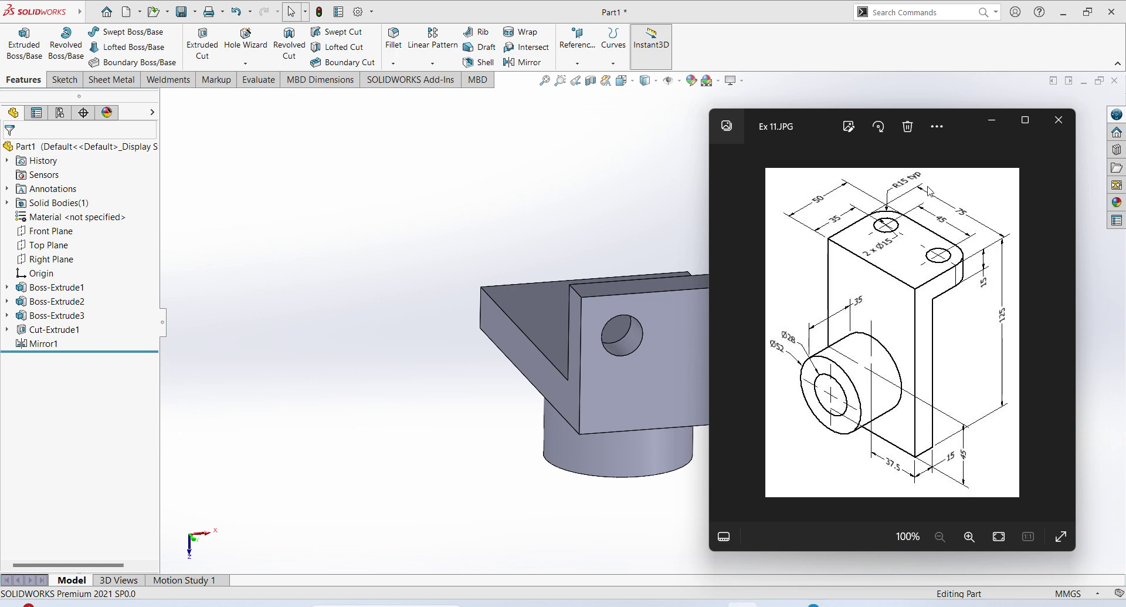
{"action": "left_click", "coordinate": [550, 189]}
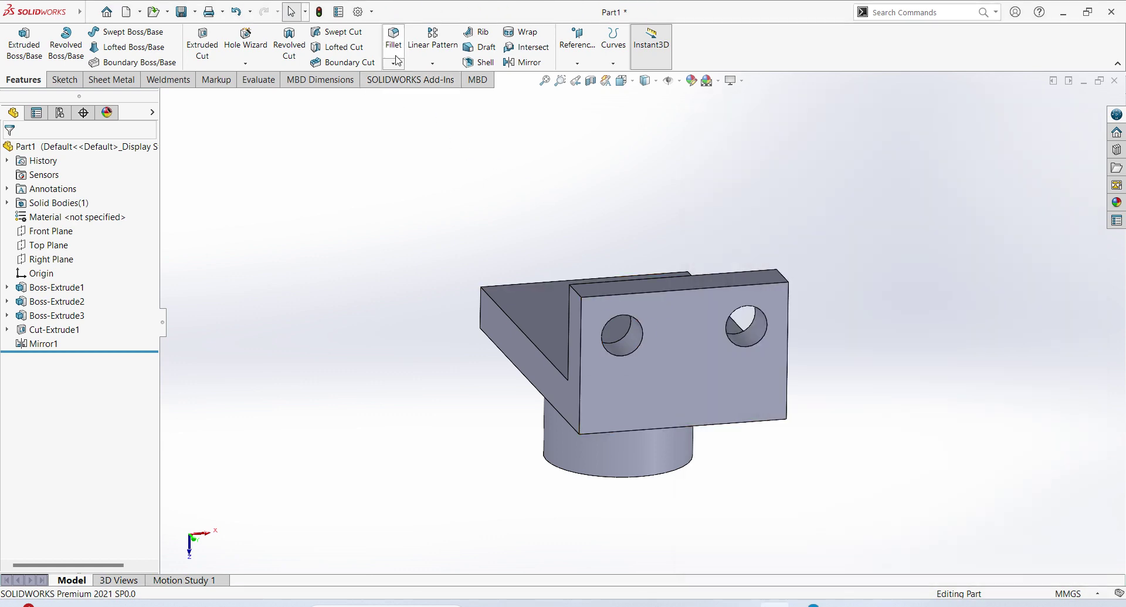
Fillet the two outer corner edges of the top flange with a 15 mm radius
{"action": "left_click", "coordinate": [393, 39]}
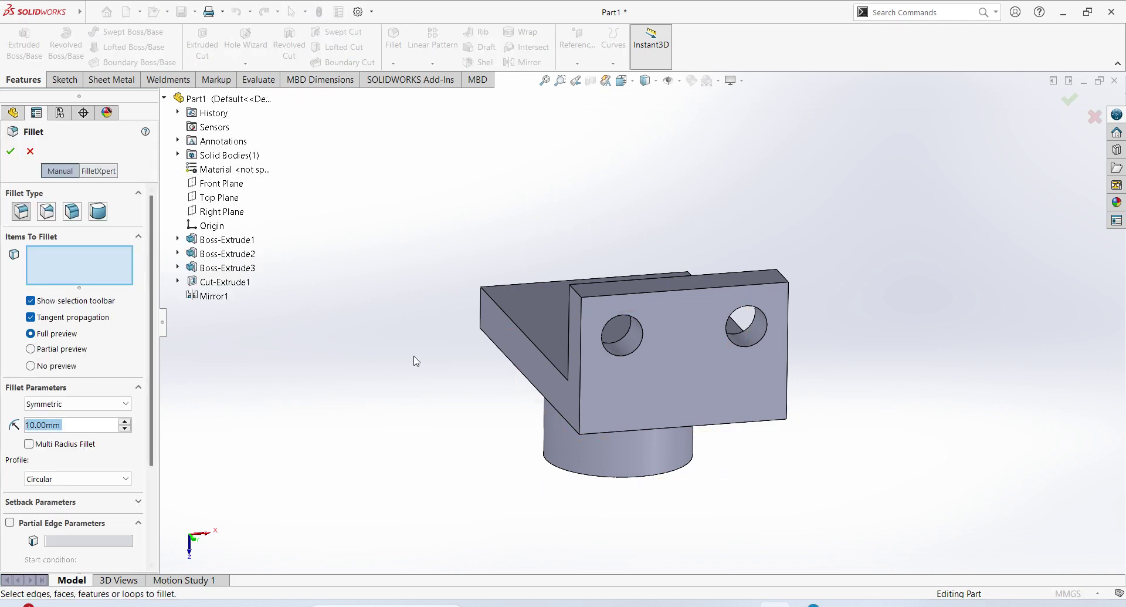
{"action": "type", "text": "15"}
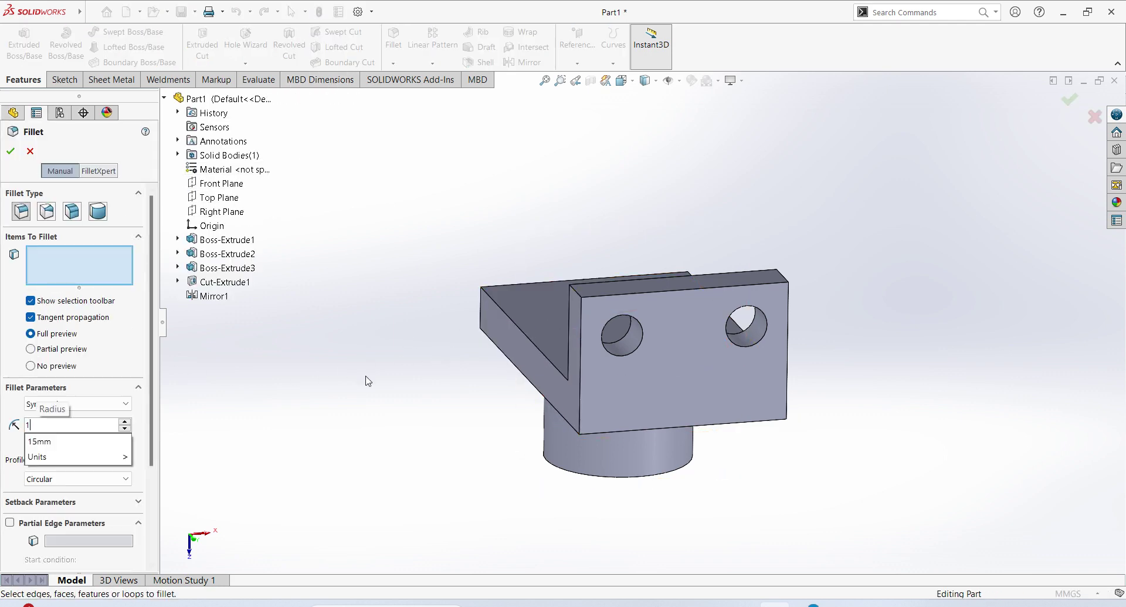
{"action": "key", "text": "Return"}
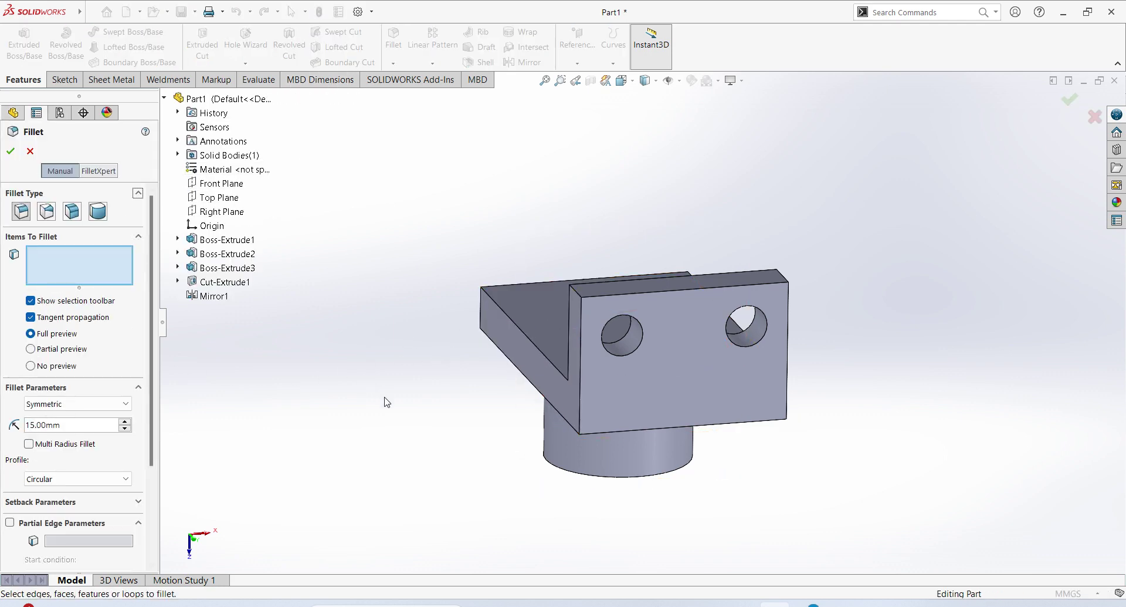
{"action": "left_click", "coordinate": [573, 287]}
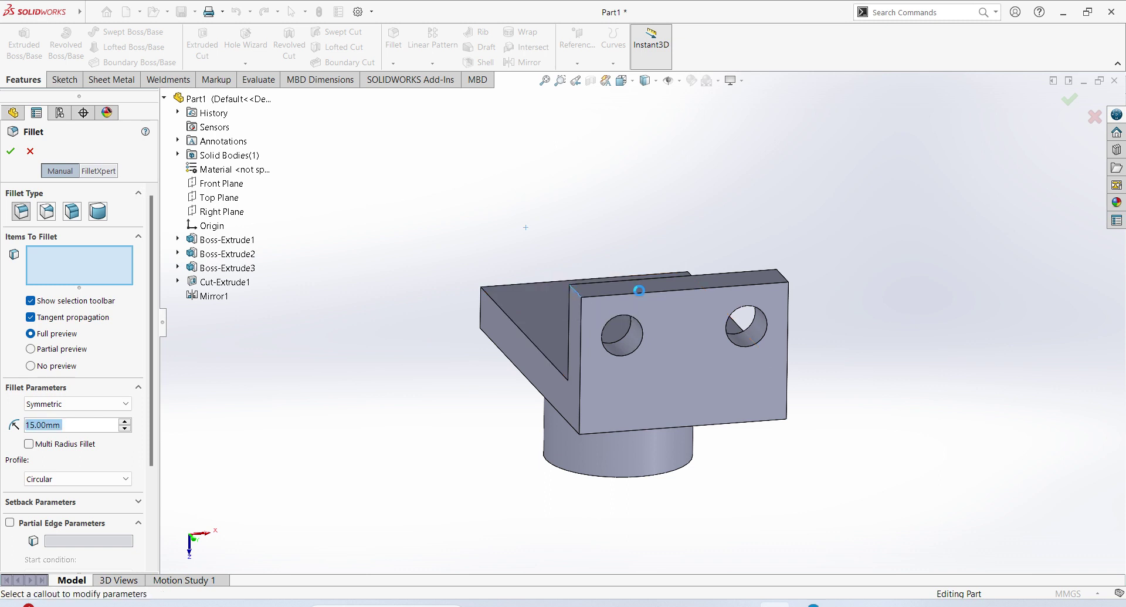
{"action": "left_click", "coordinate": [784, 280]}
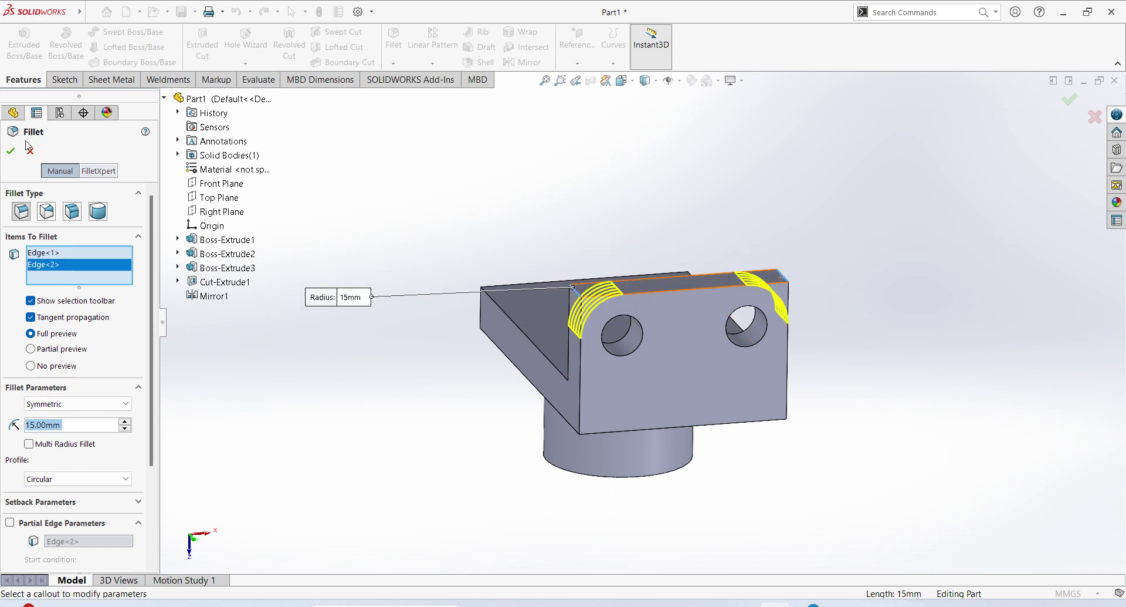
{"action": "left_click", "coordinate": [10, 150]}
Compare the finished bracket with the reference drawing Ex 11.JPG from a matching isometric angle
{"action": "middle_click_drag", "start_coordinate": [884, 387], "coordinate": [696, 217]}
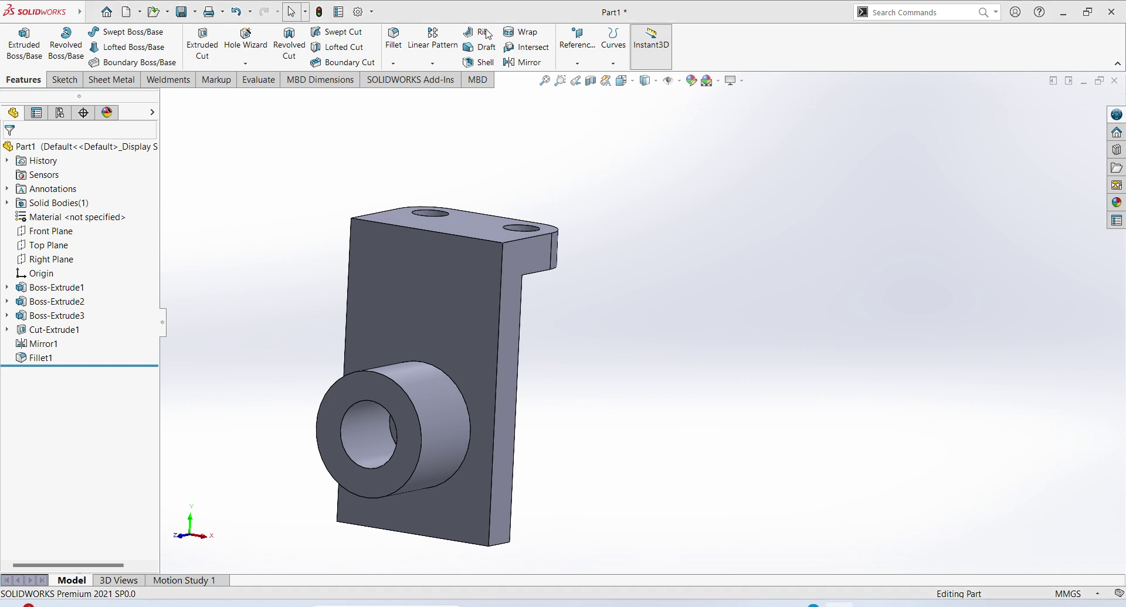
{"action": "middle_click_drag", "start_coordinate": [597, 304], "coordinate": [574, 329]}
{"action": "key", "text": "alt+Tab"}
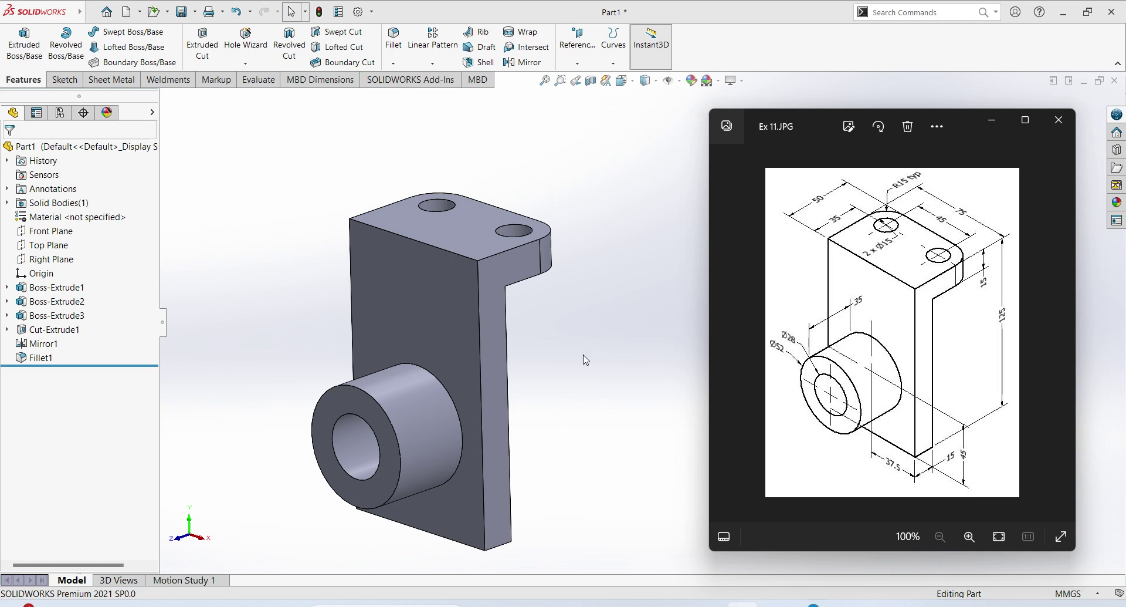
{"action": "left_click", "coordinate": [620, 363]}
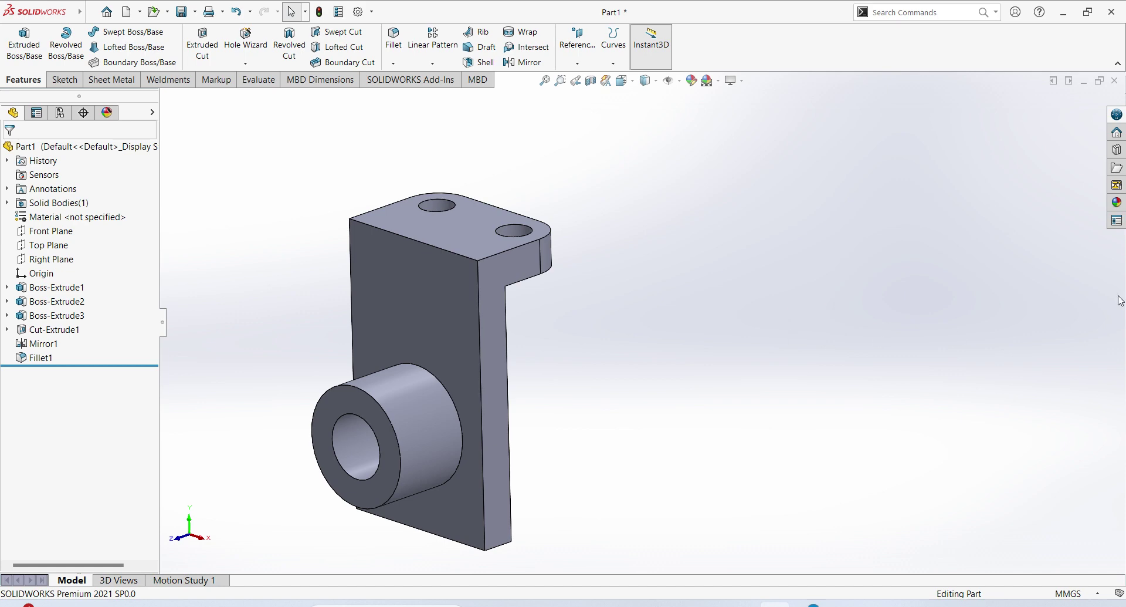
Apply the polished steel metal appearance to the bracket
{"action": "left_click", "coordinate": [1116, 201]}
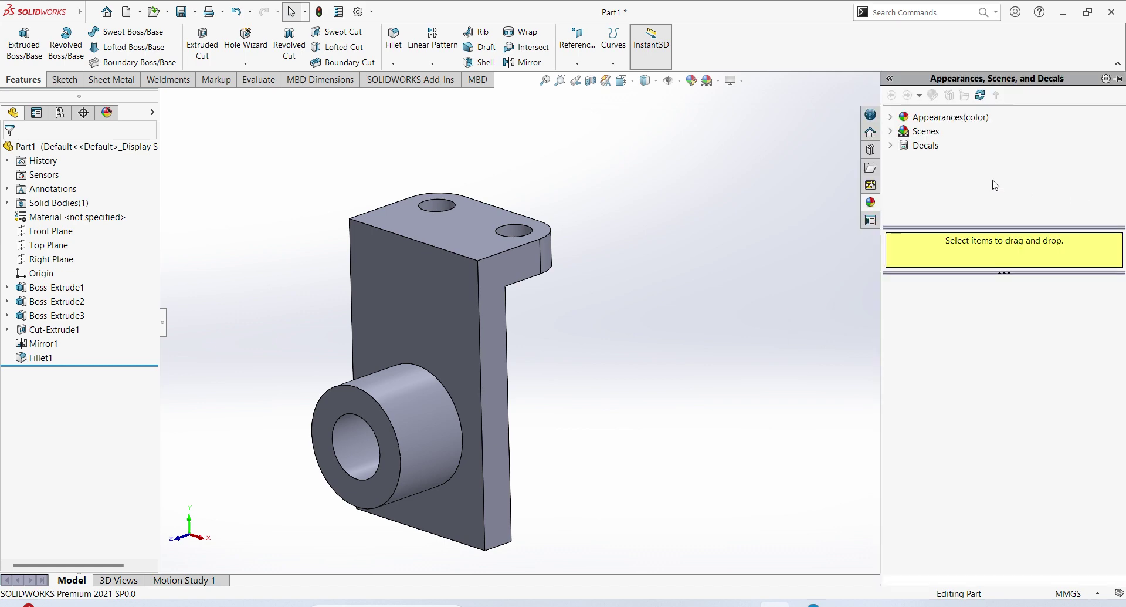
{"action": "double_click", "coordinate": [938, 118]}
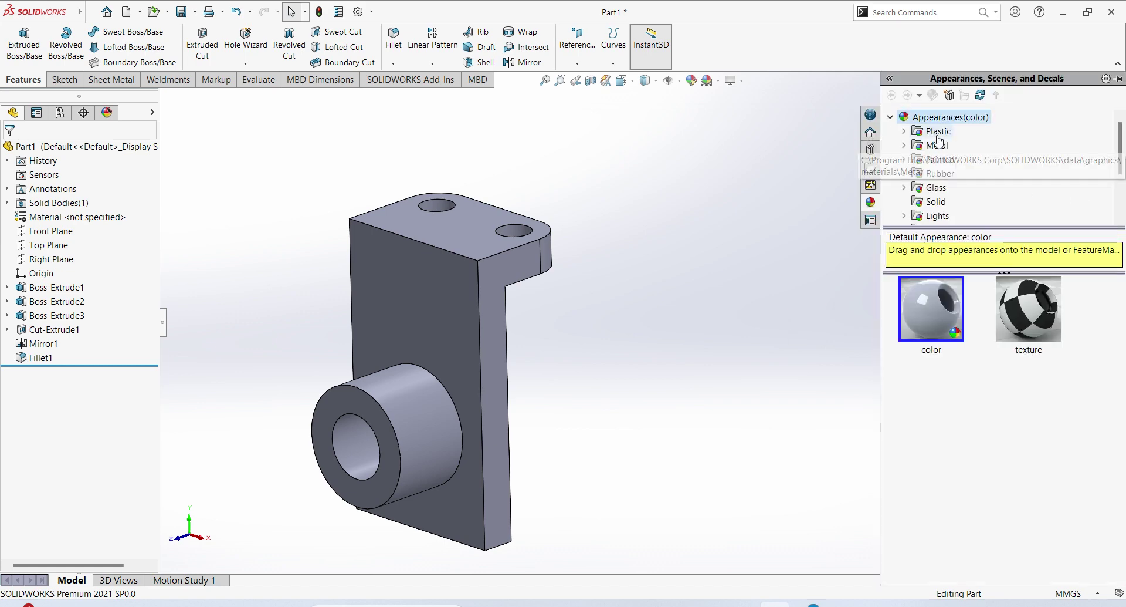
{"action": "left_click", "coordinate": [933, 147]}
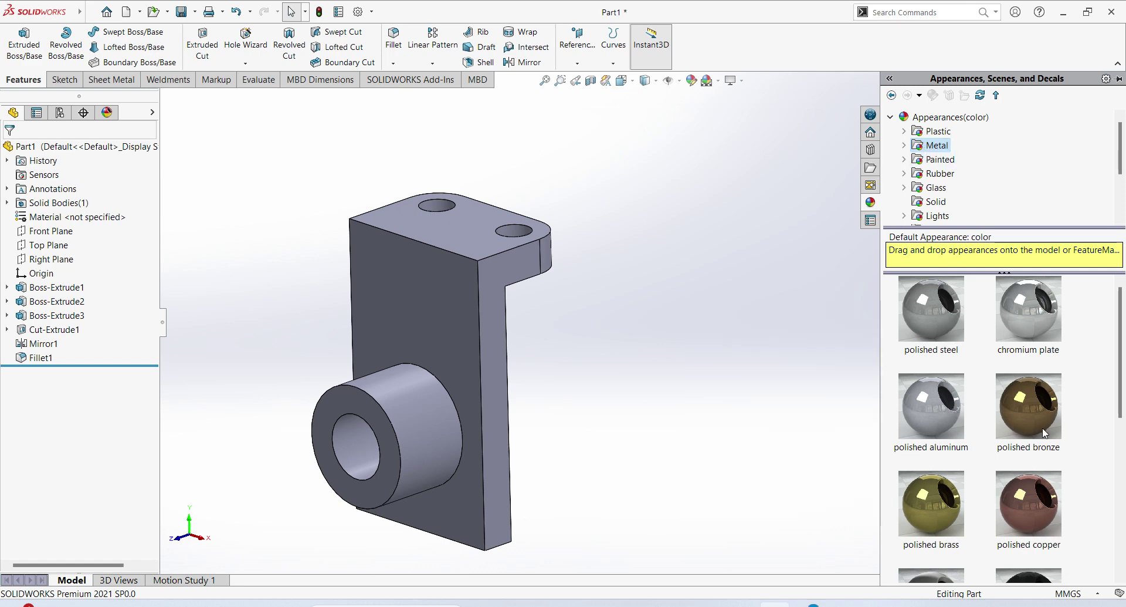
{"action": "mouse_move", "coordinate": [938, 326]}
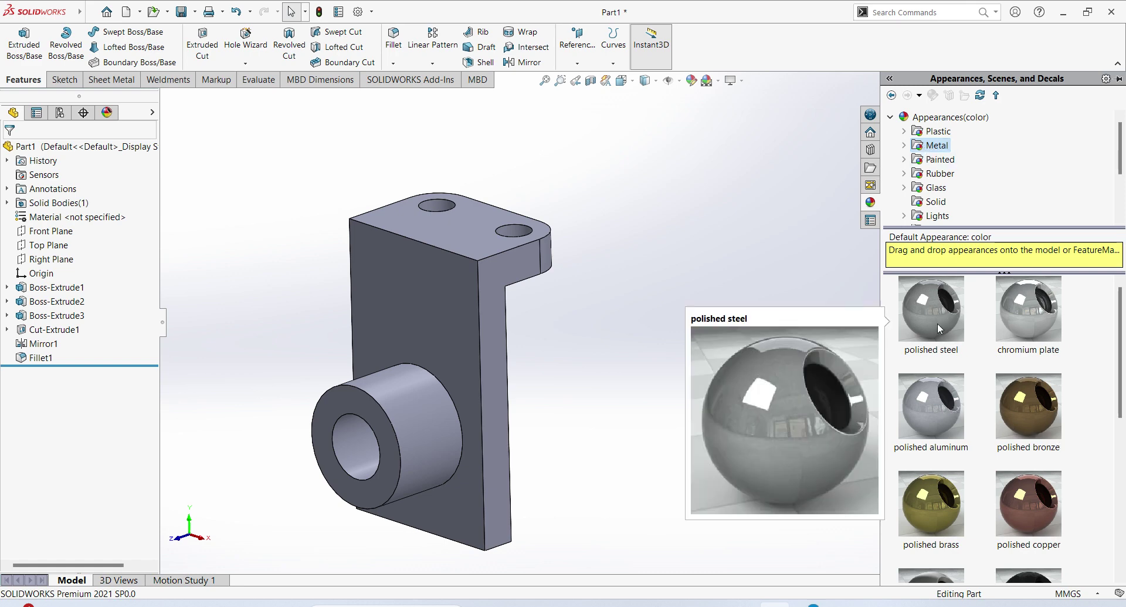
{"action": "left_click_drag", "start_coordinate": [937, 323], "coordinate": [654, 422]}
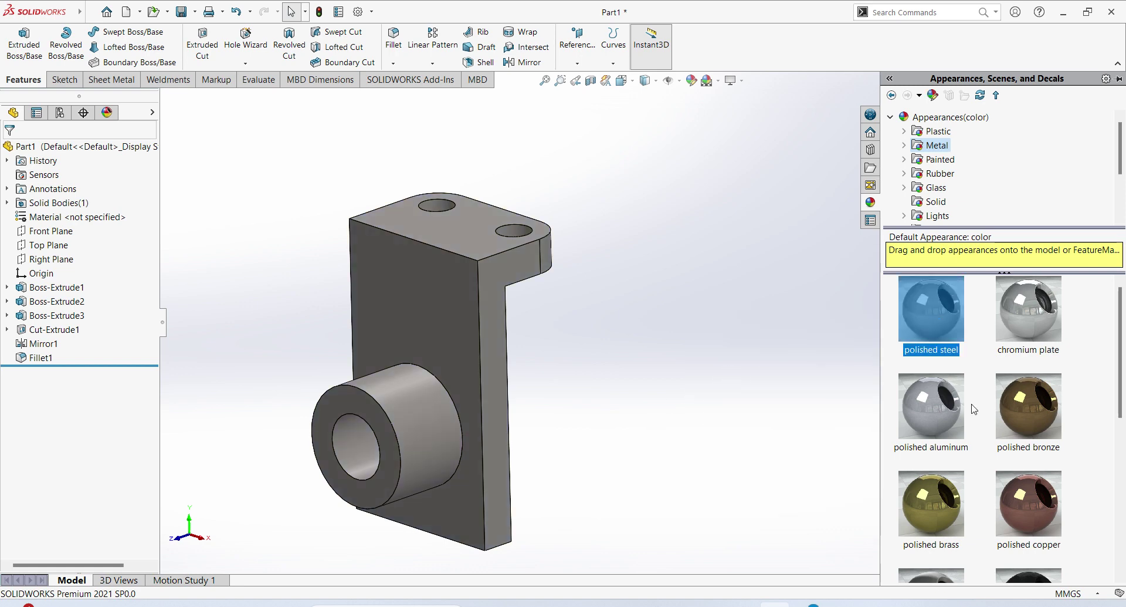
Try the chromium plate and polished aluminum appearances on the bracket, and return to polished steel
{"action": "left_click", "coordinate": [1032, 311]}
{"action": "left_click", "coordinate": [950, 406]}
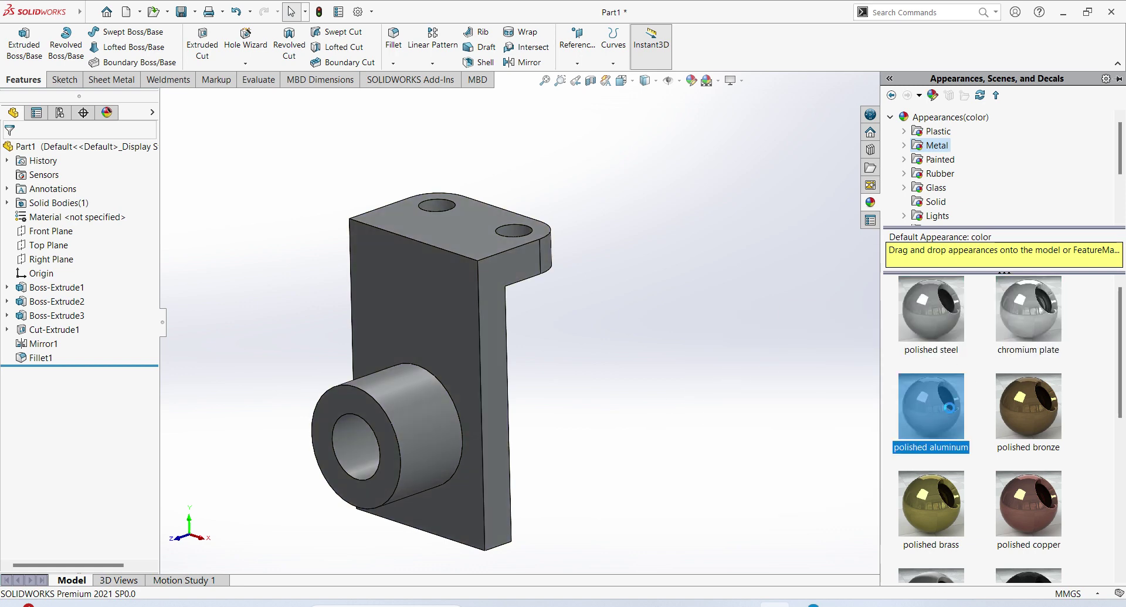
{"action": "left_click", "coordinate": [935, 308]}
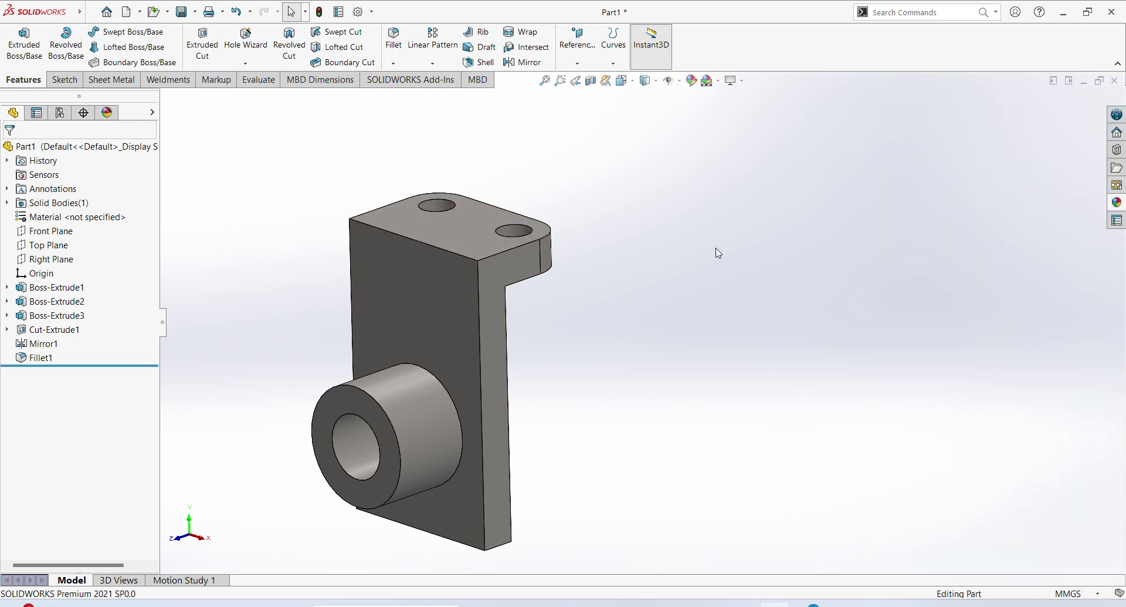
Save the part as Ex 10 in the Ex 10 folder inside Solid works
{"action": "key", "text": "ctrl+s"}
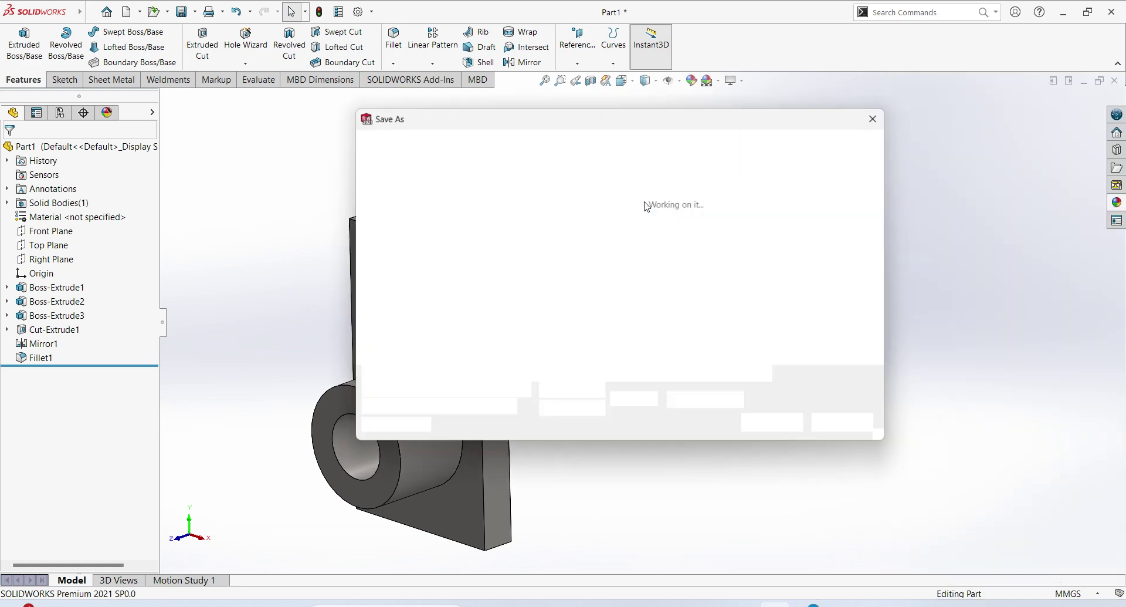
{"action": "left_click", "coordinate": [580, 143]}
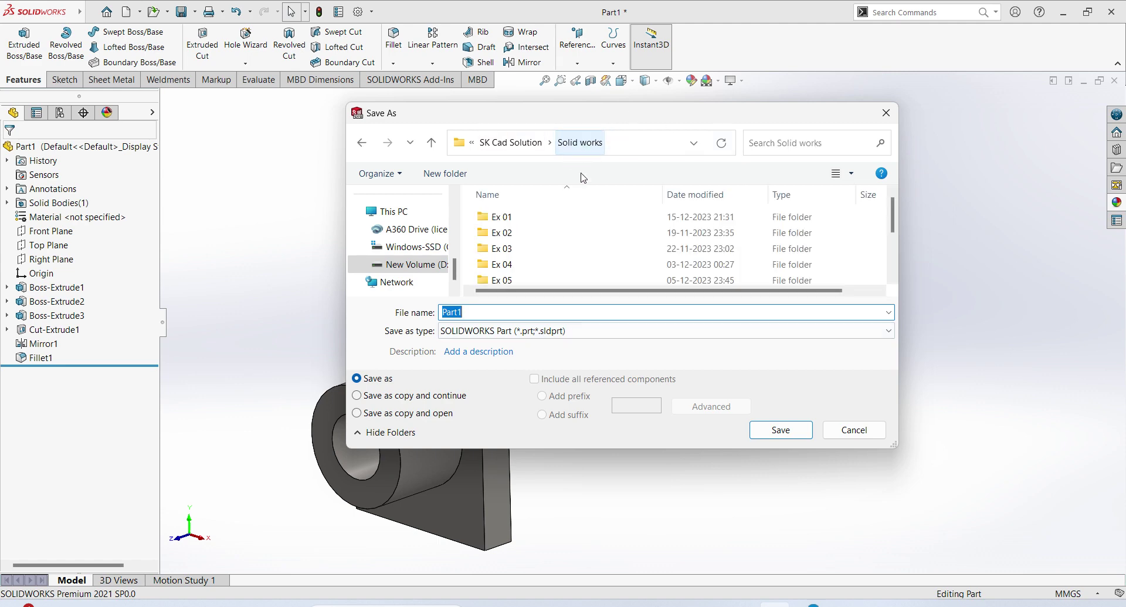
{"action": "scroll", "coordinate": [516, 258], "scroll_direction": "down", "scroll_amount": 2}
{"action": "left_click", "coordinate": [533, 282]}
{"action": "double_click", "coordinate": [531, 279]}
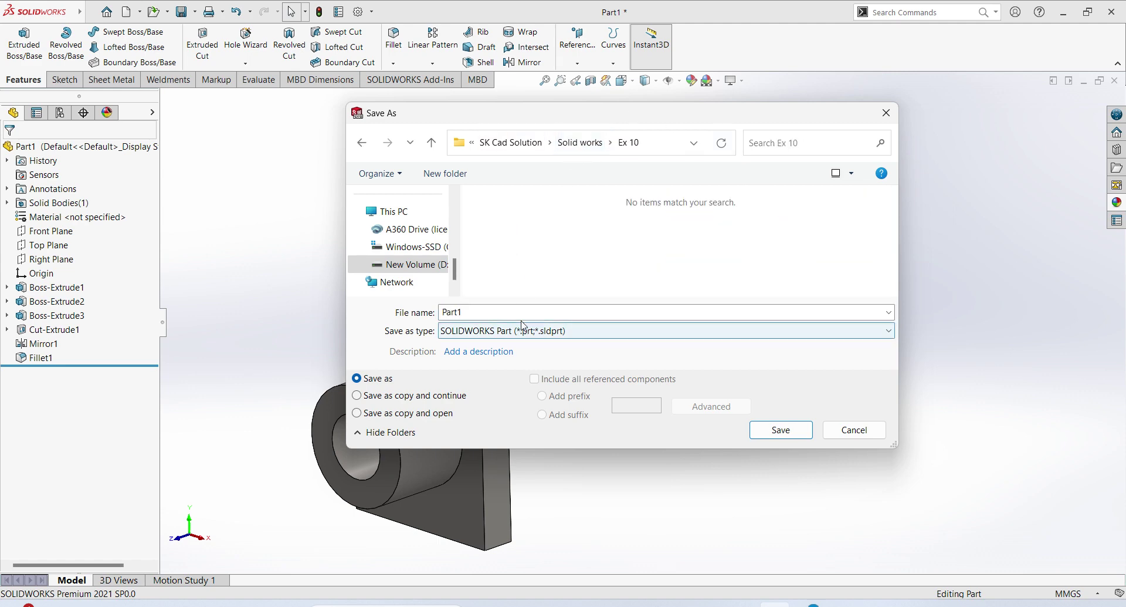
{"action": "left_click", "coordinate": [526, 315]}
{"action": "key", "text": "Caps_Lock"}
{"action": "type", "text": "E"}
{"action": "key", "text": "Caps_Lock"}
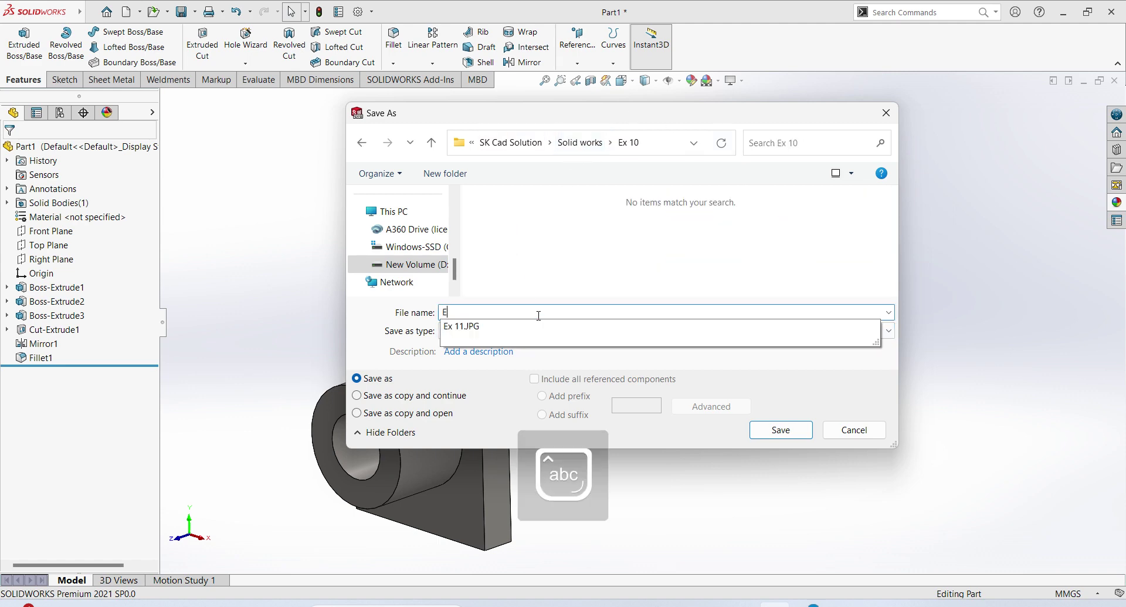
{"action": "type", "text": "x 10"}
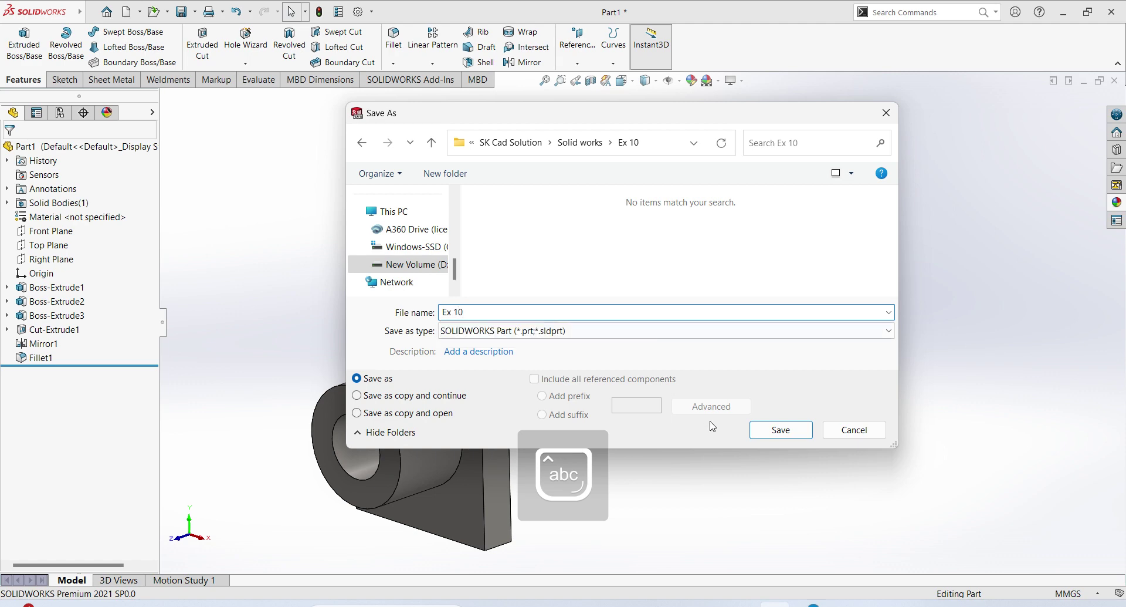
{"action": "left_click", "coordinate": [779, 432]}
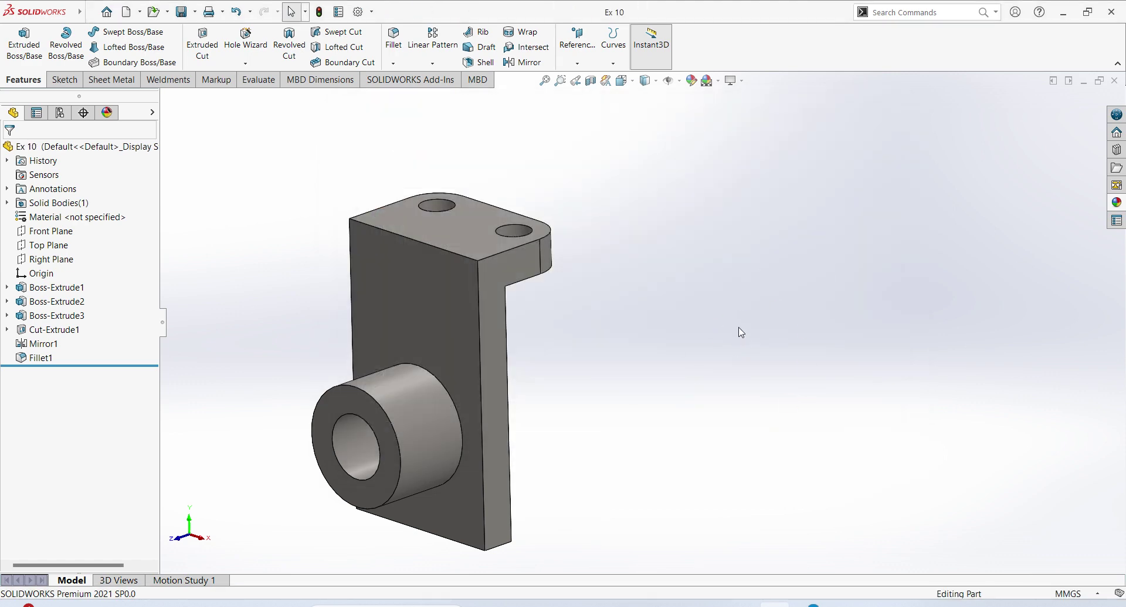